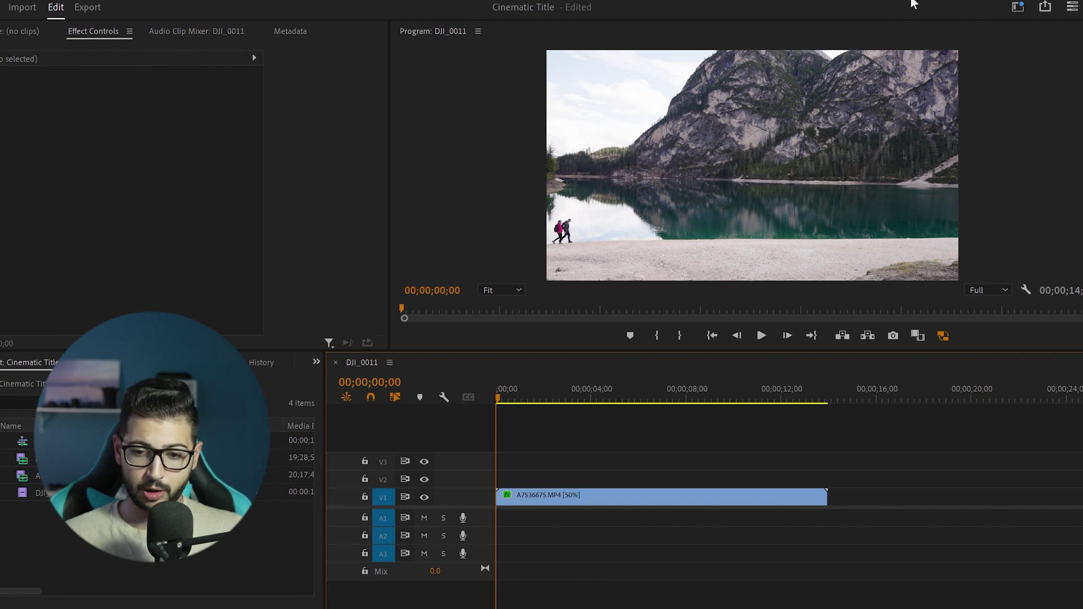
Step: Type a title reading 'The Dolomites' over the mountain lake footage
{"action": "left_click", "coordinate": [1018, 7]}
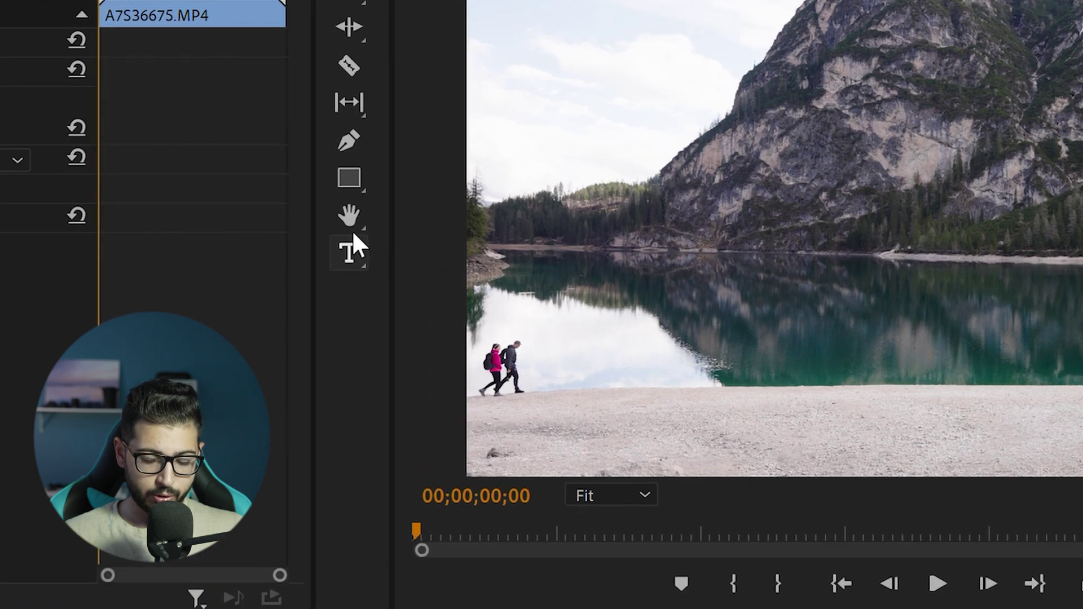
{"action": "left_click", "coordinate": [353, 235]}
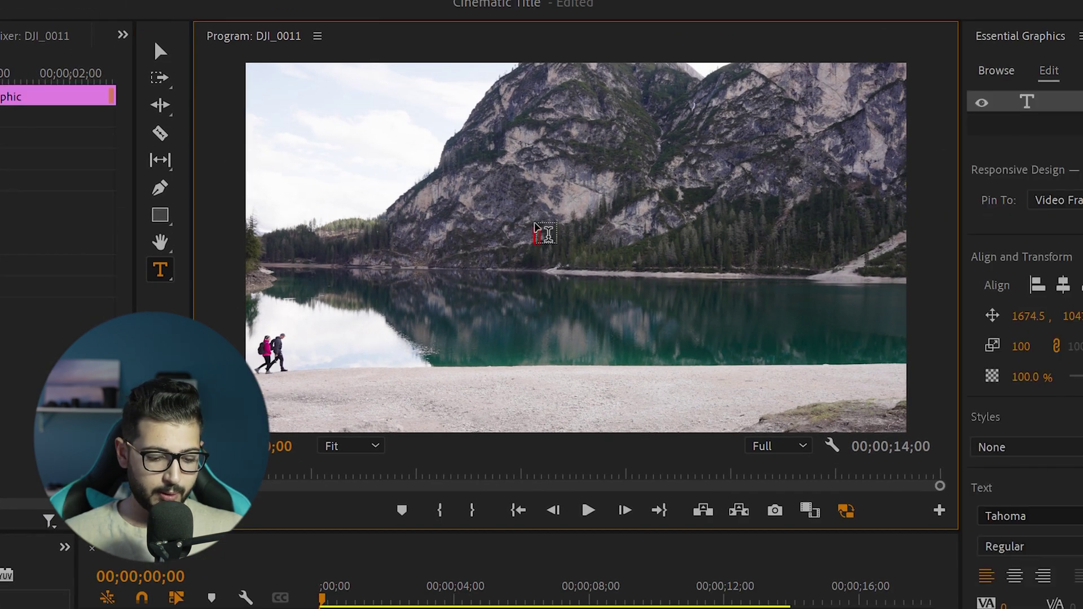
{"action": "type", "text": "The Dolom"}
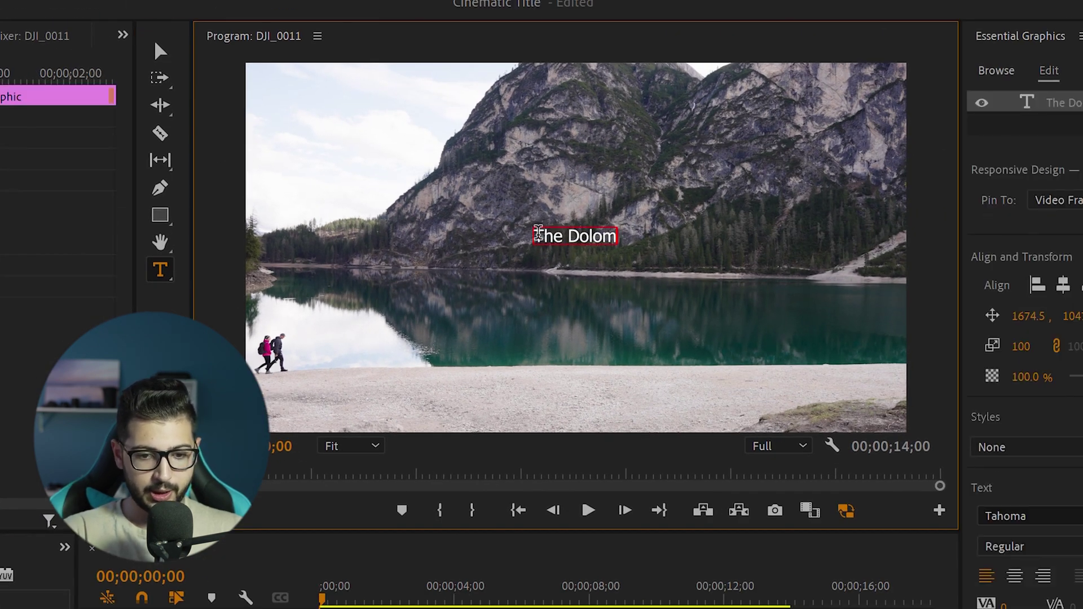
{"action": "type", "text": "ites"}
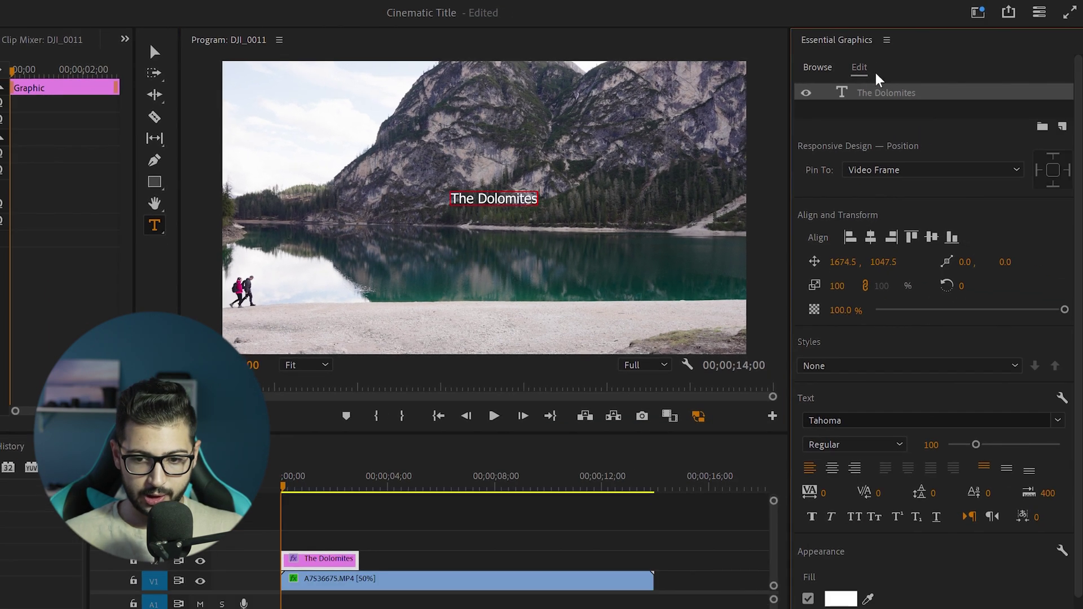
Step: Enlarge the title to font size 221 and centre it horizontally and vertically
{"action": "key", "text": "Escape"}
{"action": "left_click_drag", "start_coordinate": [936, 441], "coordinate": [1005, 441]}
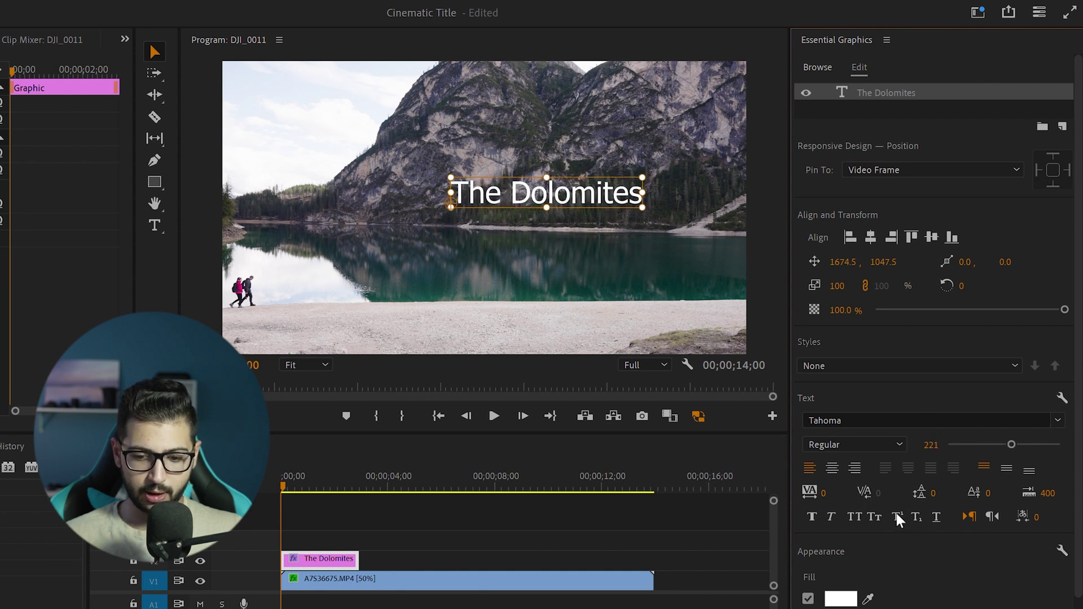
{"action": "left_click", "coordinate": [870, 237]}
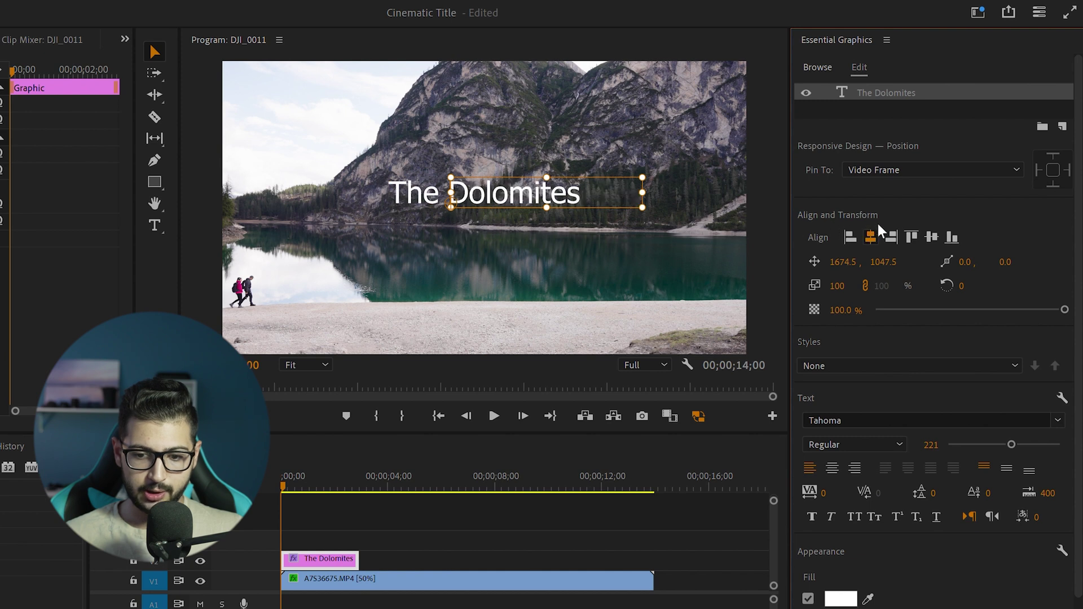
{"action": "left_click", "coordinate": [931, 236]}
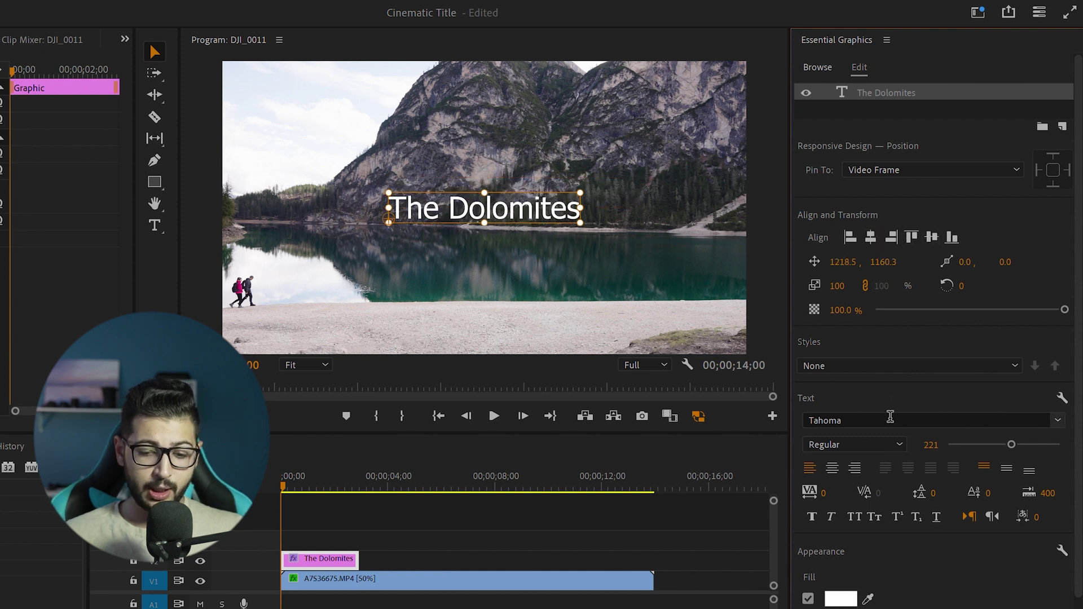
Step: Set the title font to Alterwave Thin and re-centre it horizontally
{"action": "left_click", "coordinate": [890, 417]}
{"action": "type", "text": "Alterwave"}
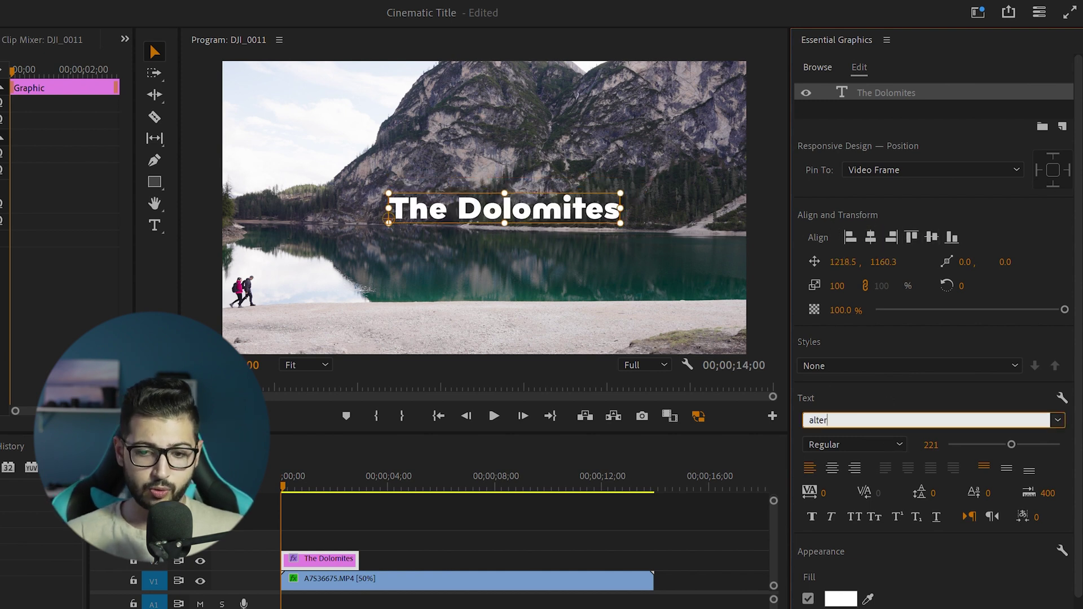
{"action": "key", "text": "Return"}
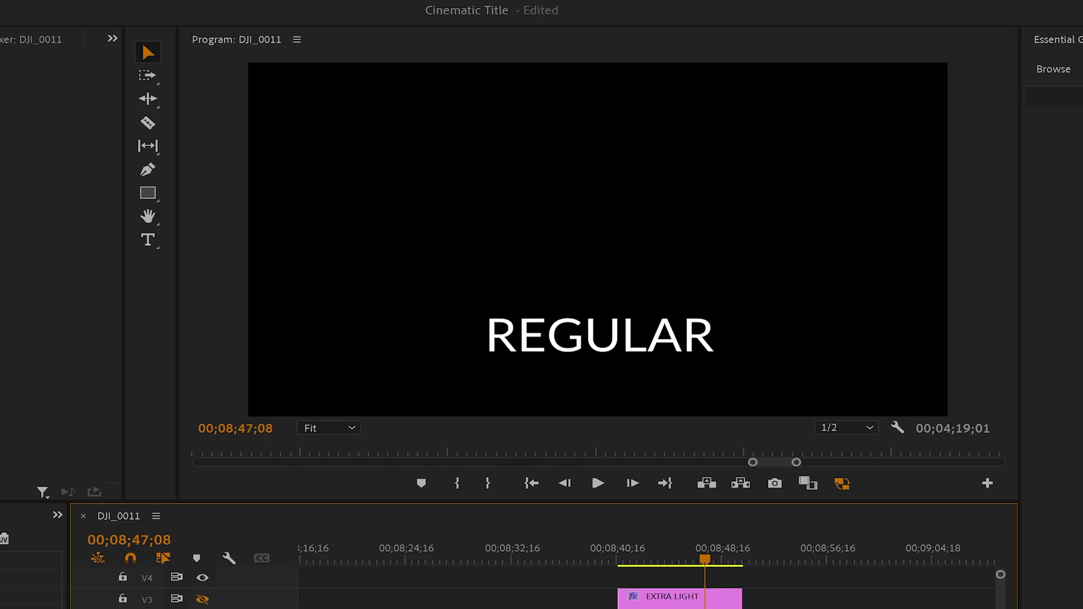
{"action": "left_click", "coordinate": [202, 600]}
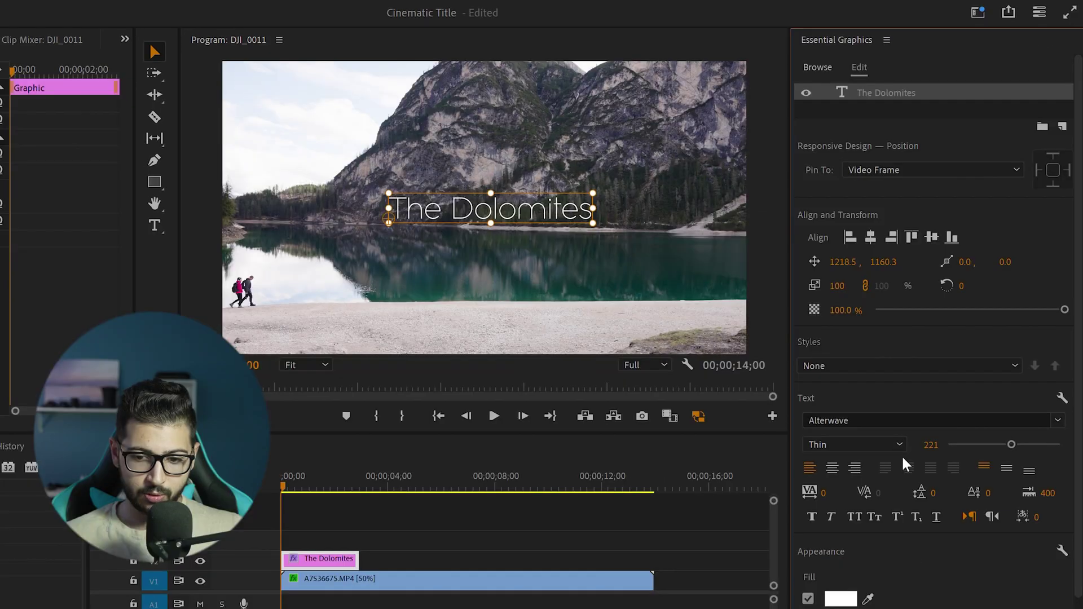
{"action": "left_click", "coordinate": [872, 236]}
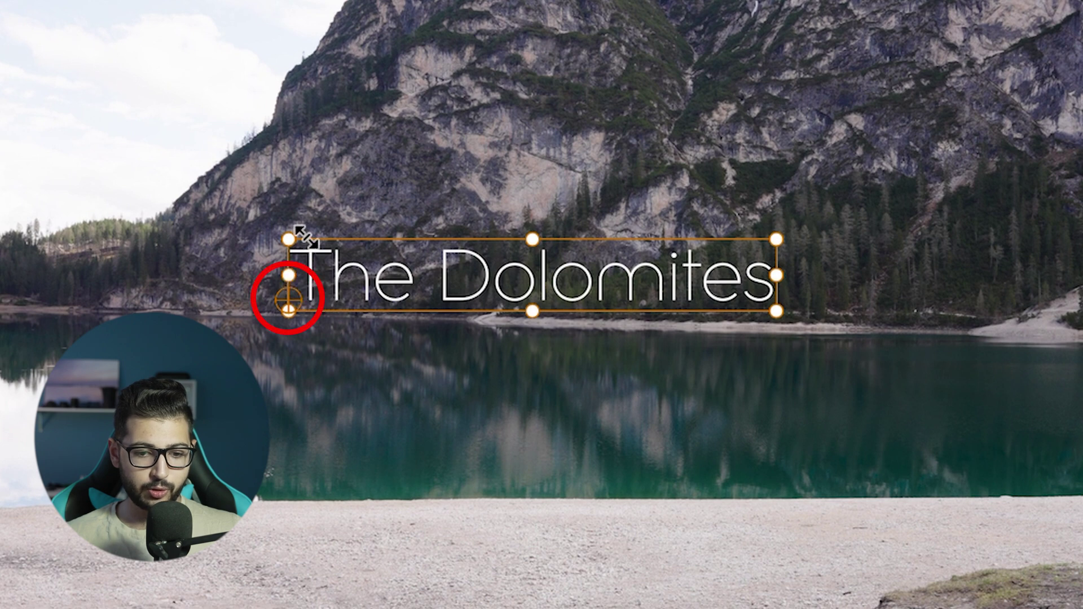
Step: Drag the title's anchor point from its bottom-left corner to the text centre
{"action": "left_click_drag", "start_coordinate": [290, 294], "coordinate": [535, 260]}
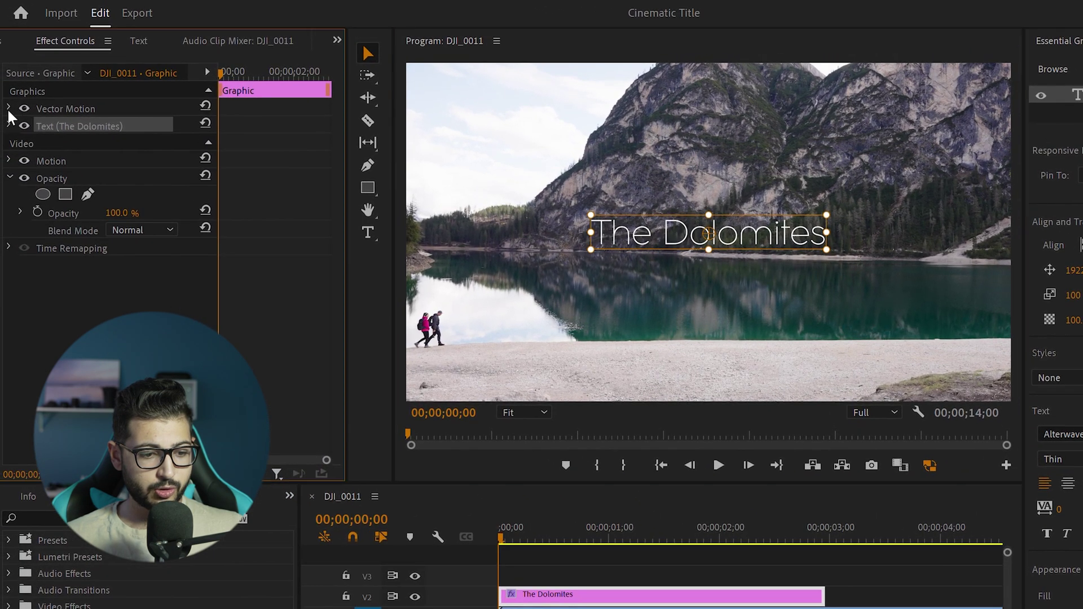
Step: Keyframe the title's Scale at 100 at the start and 84 near six seconds
{"action": "left_click", "coordinate": [9, 121]}
{"action": "scroll", "coordinate": [271, 290], "scroll_direction": "down", "scroll_amount": 10}
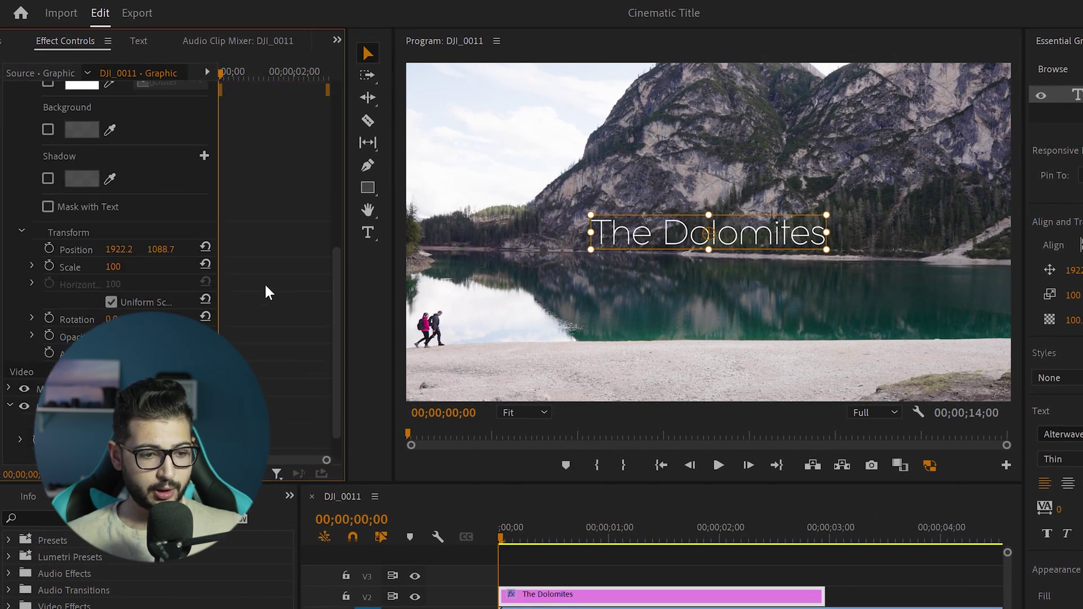
{"action": "left_click", "coordinate": [76, 217]}
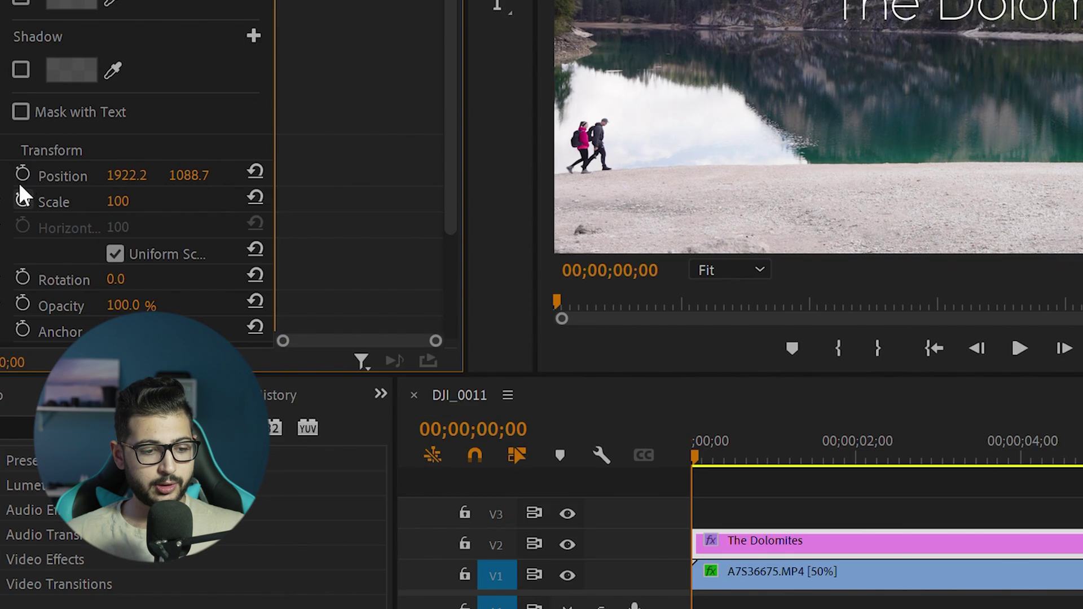
{"action": "left_click", "coordinate": [23, 196]}
{"action": "left_click_drag", "start_coordinate": [728, 454], "coordinate": [833, 465]}
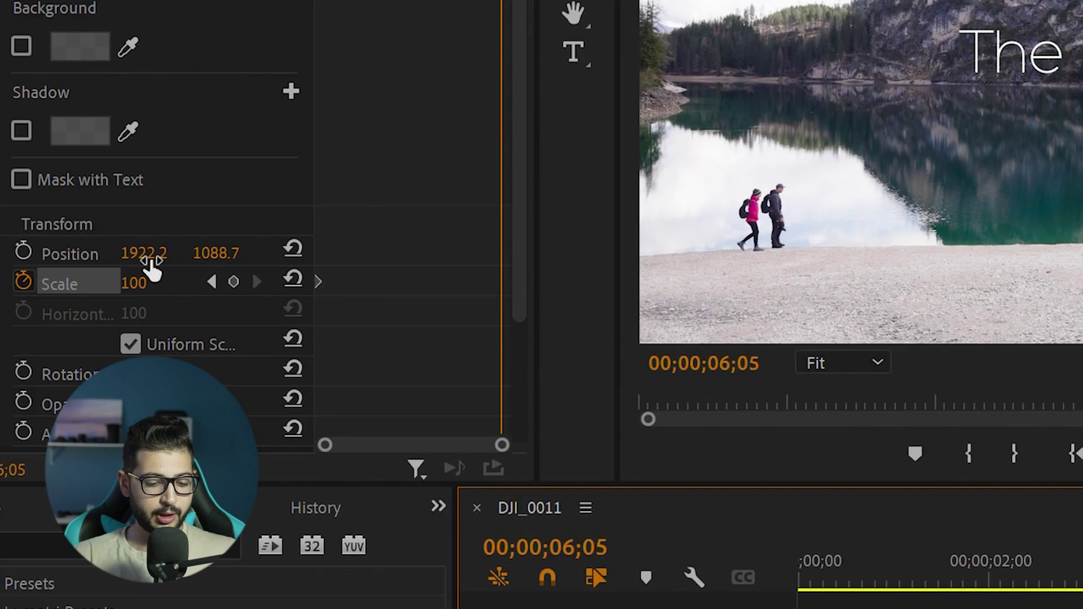
{"action": "left_click", "coordinate": [104, 327]}
{"action": "type", "text": "8"}
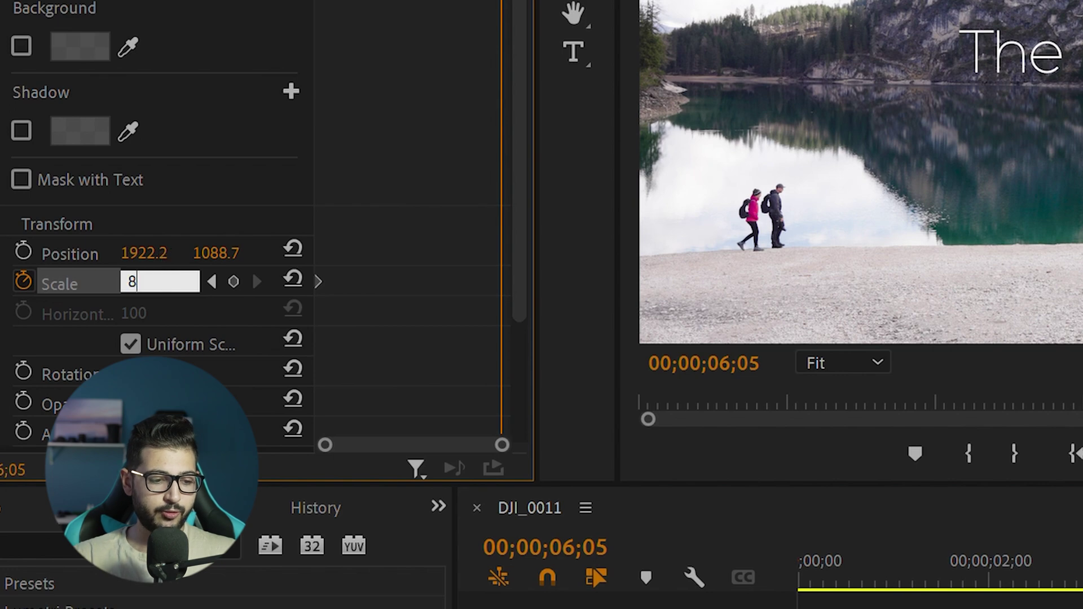
{"action": "type", "text": "4"}
{"action": "key", "text": "Return"}
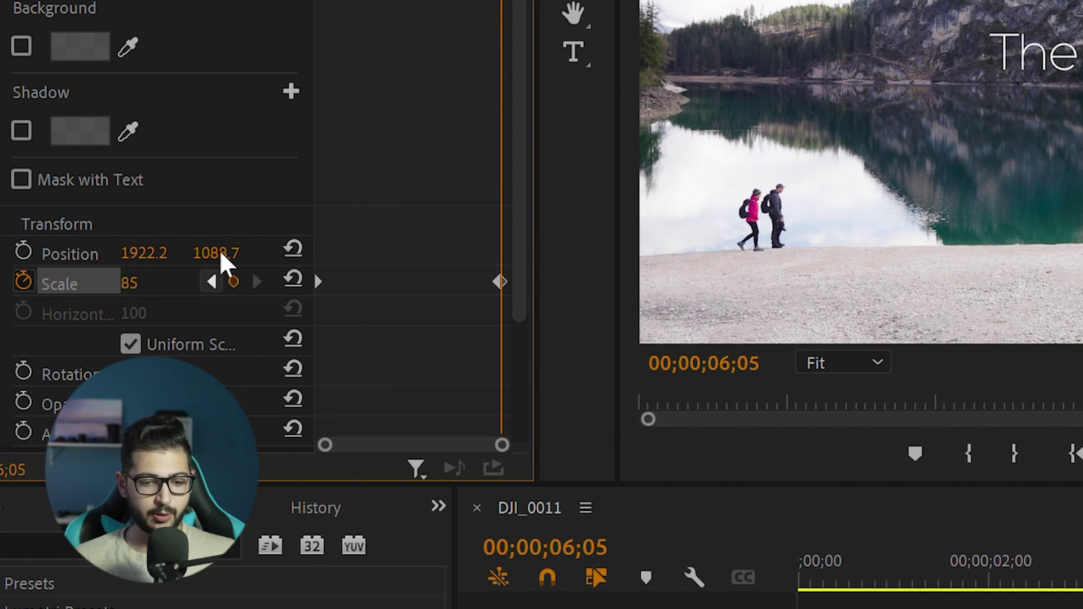
Step: Preview the shrink and adjust the 06;05 Scale keyframe to 85
{"action": "left_click", "coordinate": [212, 281]}
{"action": "key", "text": "space"}
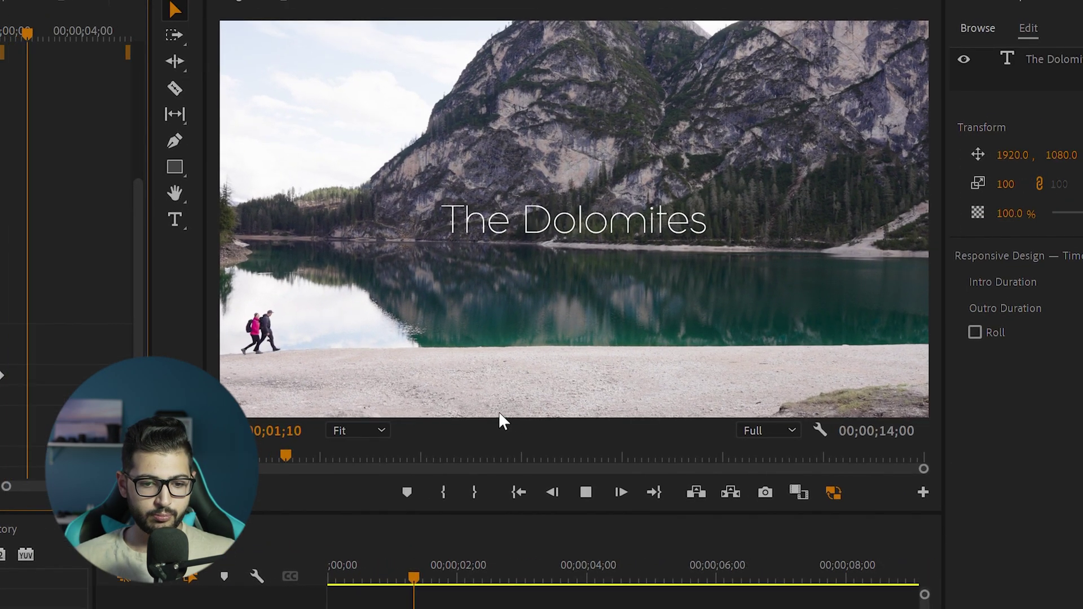
{"action": "key", "text": "space"}
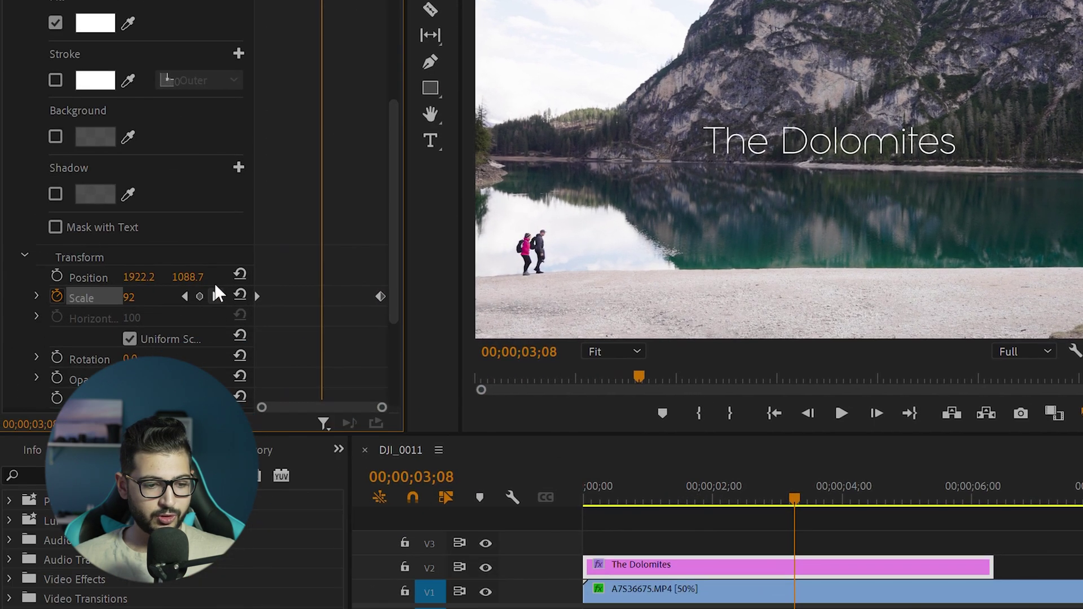
{"action": "left_click", "coordinate": [216, 294]}
{"action": "left_click", "coordinate": [131, 296]}
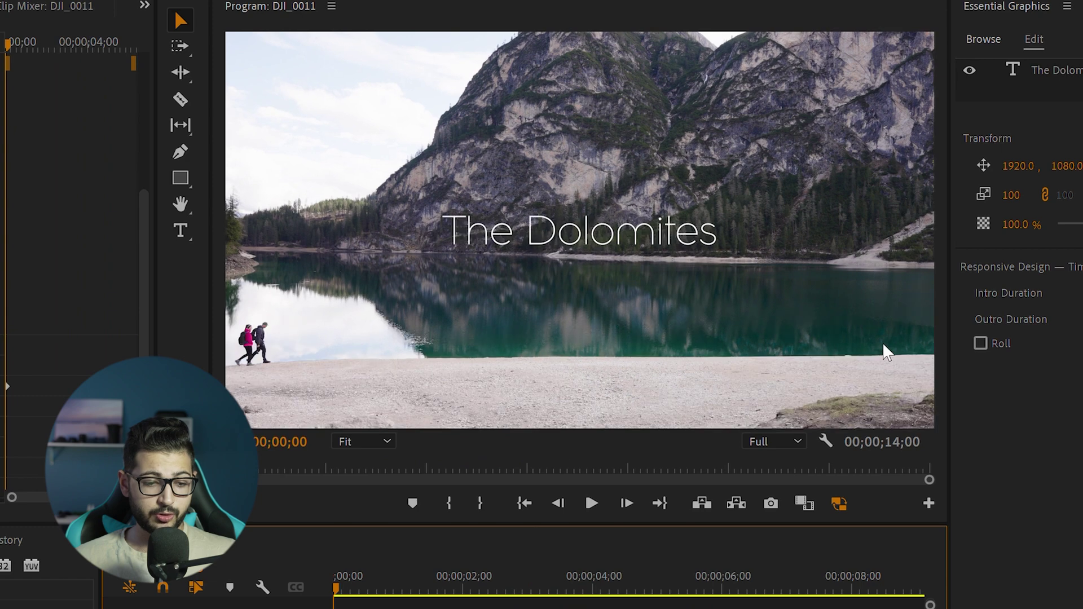
{"action": "key", "text": "space"}
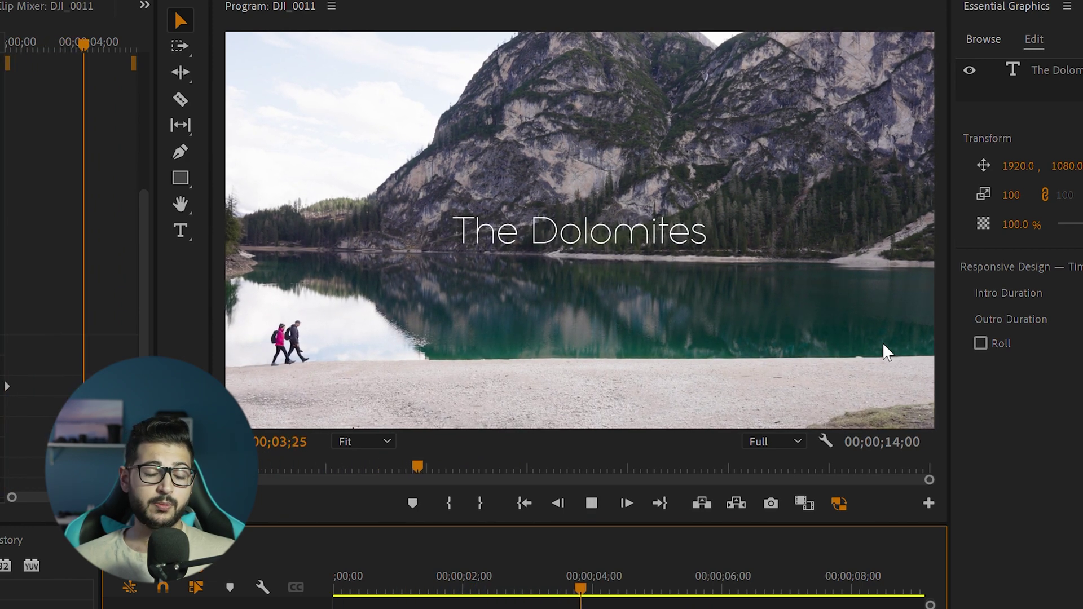
{"action": "key", "text": "space"}
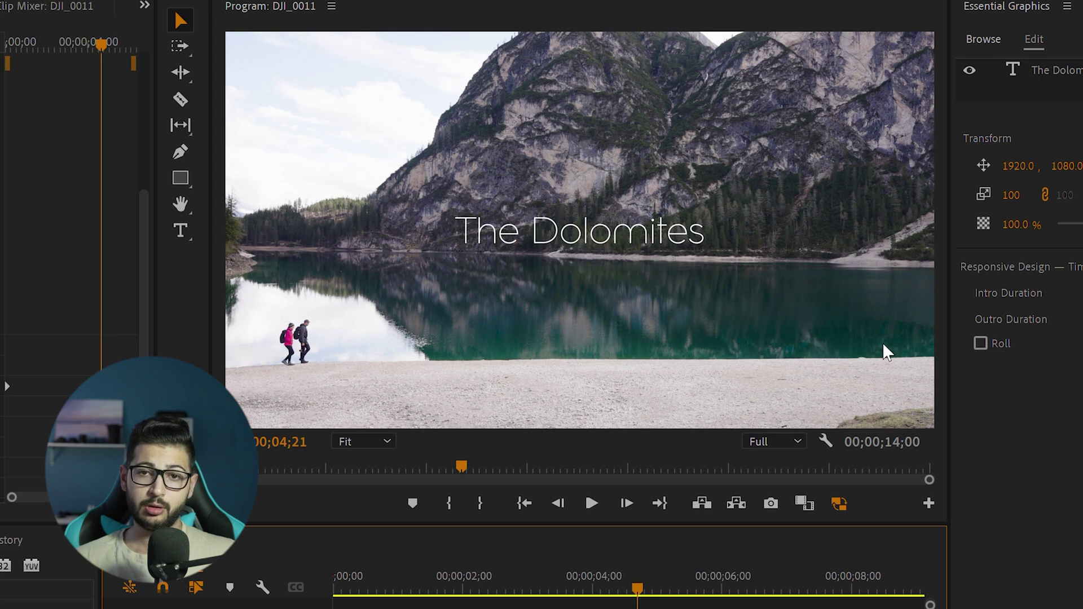
Step: Apply the Gaussian Blur effect to the title
{"action": "key", "text": "Home"}
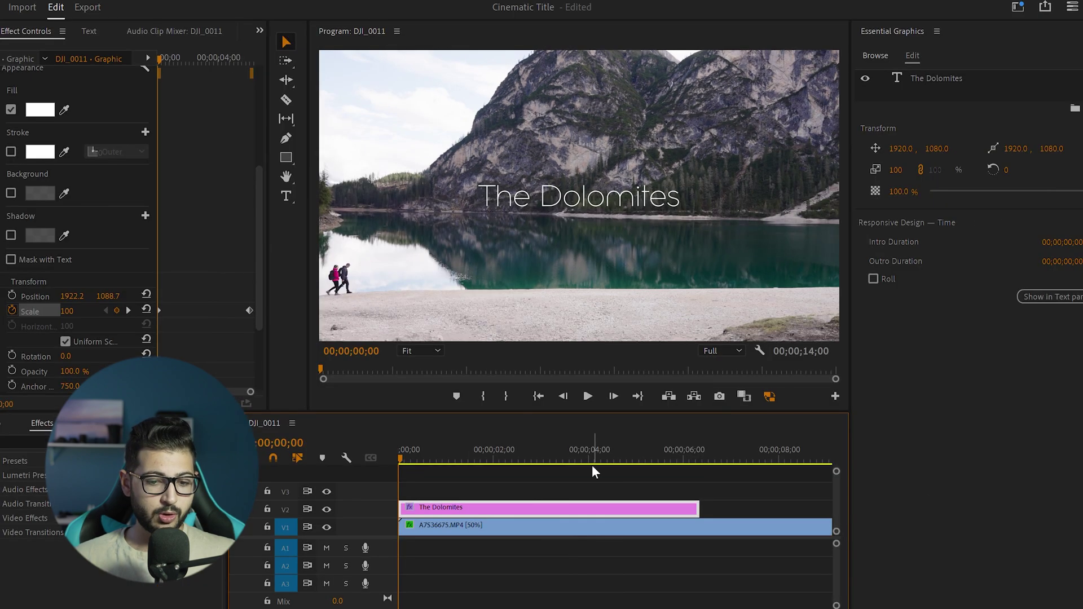
{"action": "scroll", "coordinate": [4, 243], "scroll_direction": "up", "scroll_amount": 5}
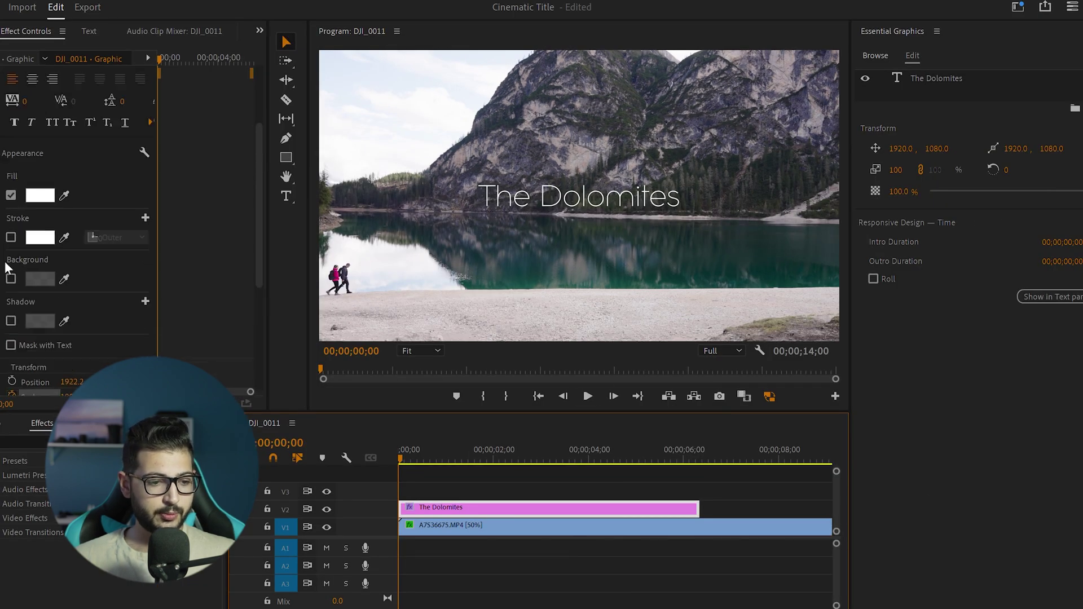
{"action": "left_click", "coordinate": [2, 104]}
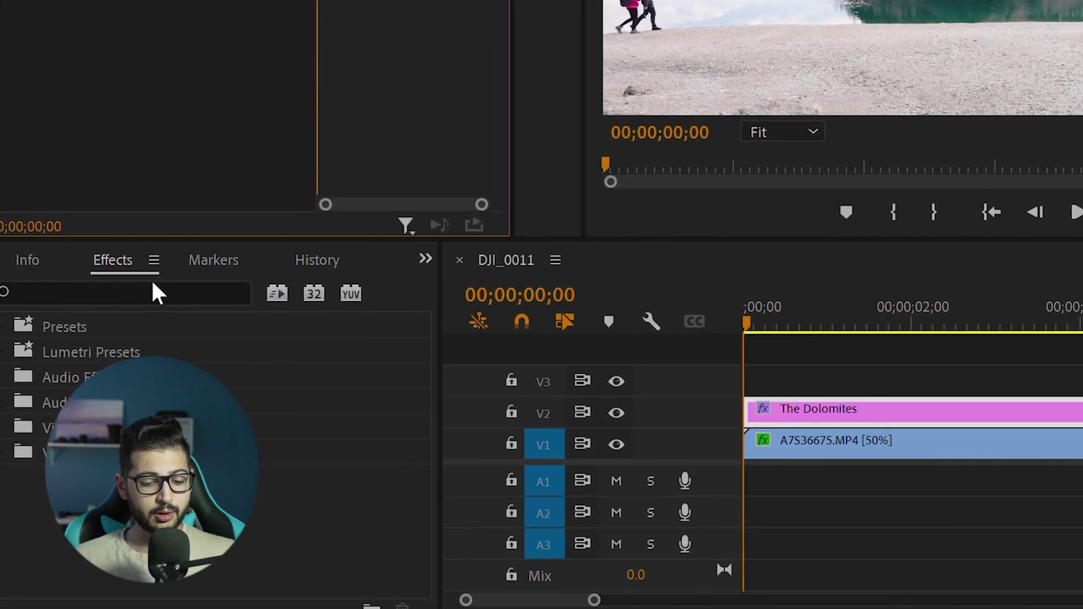
{"action": "left_click", "coordinate": [156, 288]}
{"action": "type", "text": "gaus"}
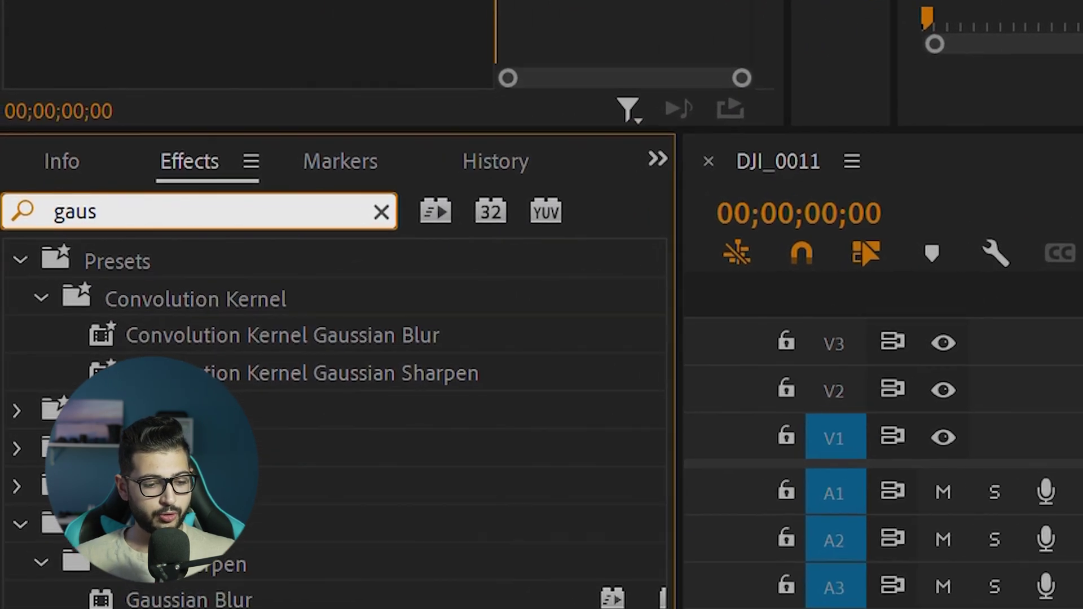
{"action": "left_click", "coordinate": [150, 583]}
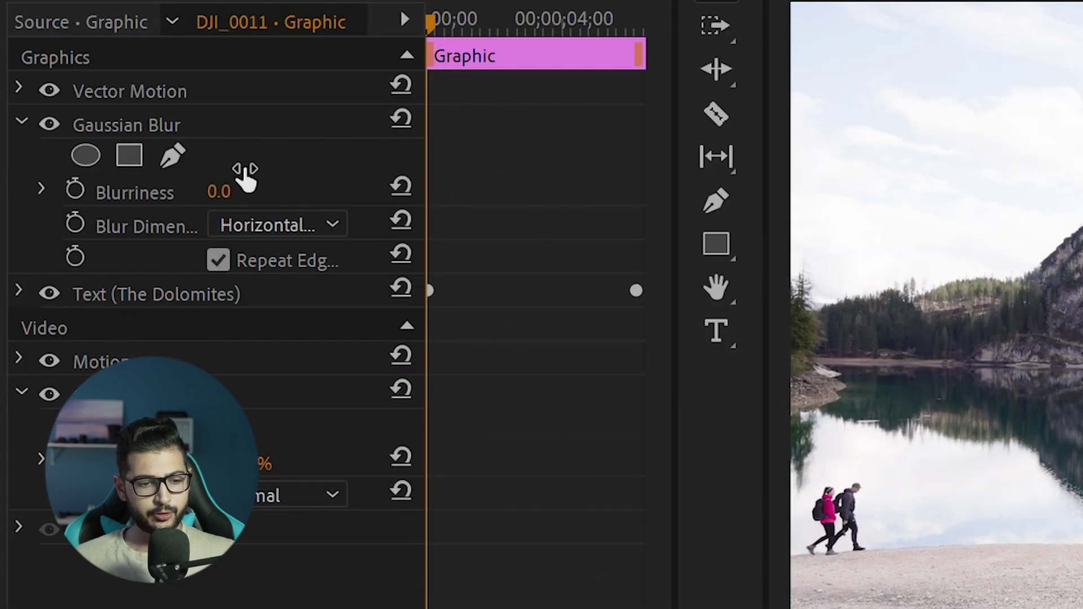
Step: Keyframe the title's Blurriness from 137 at the start to 0
{"action": "left_click_drag", "start_coordinate": [246, 178], "coordinate": [322, 178]}
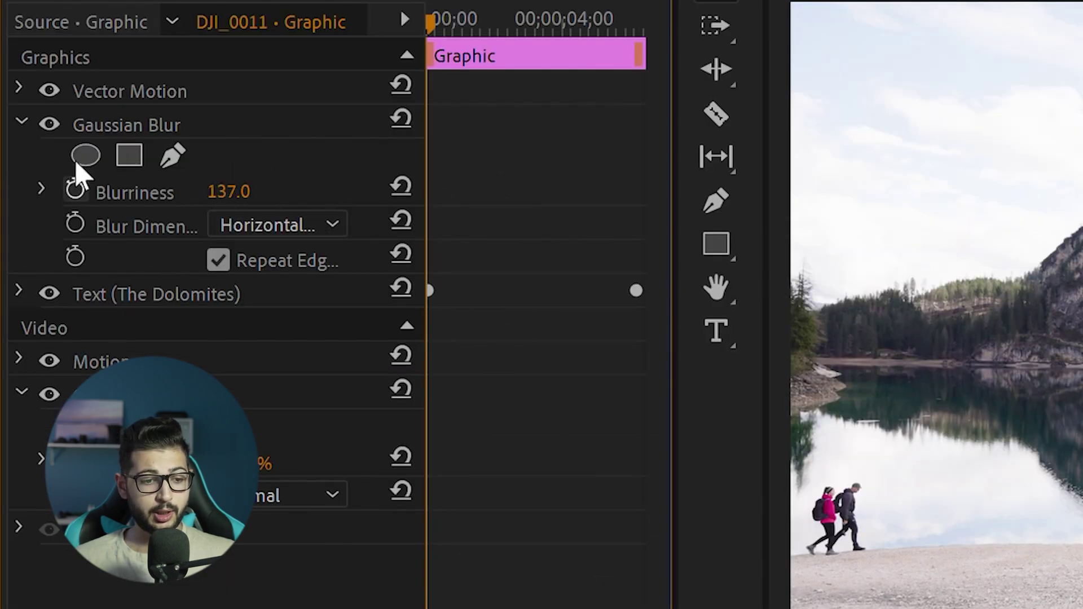
{"action": "left_click", "coordinate": [75, 191]}
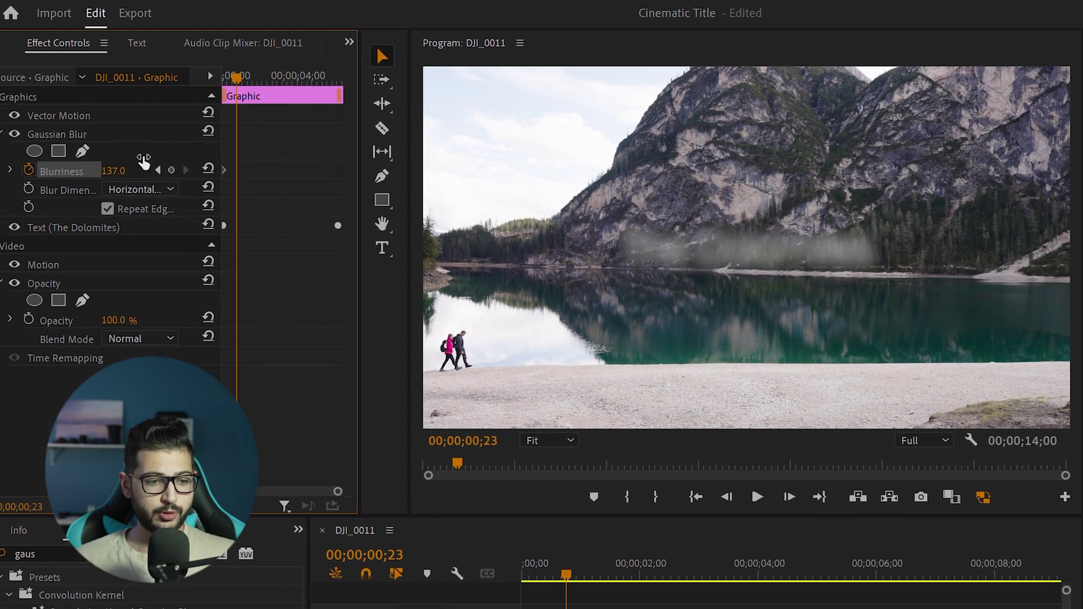
{"action": "left_click", "coordinate": [169, 180]}
{"action": "type", "text": "0"}
{"action": "key", "text": "Return"}
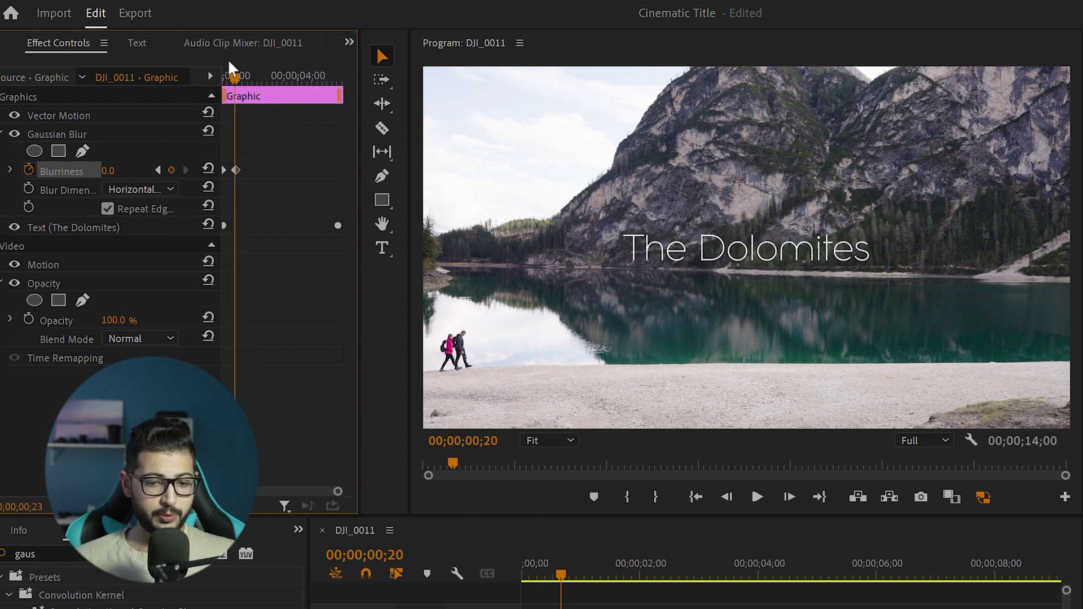
Step: Play back the title's blur-to-sharp animation from the start
{"action": "key", "text": "Home"}
{"action": "key", "text": "space"}
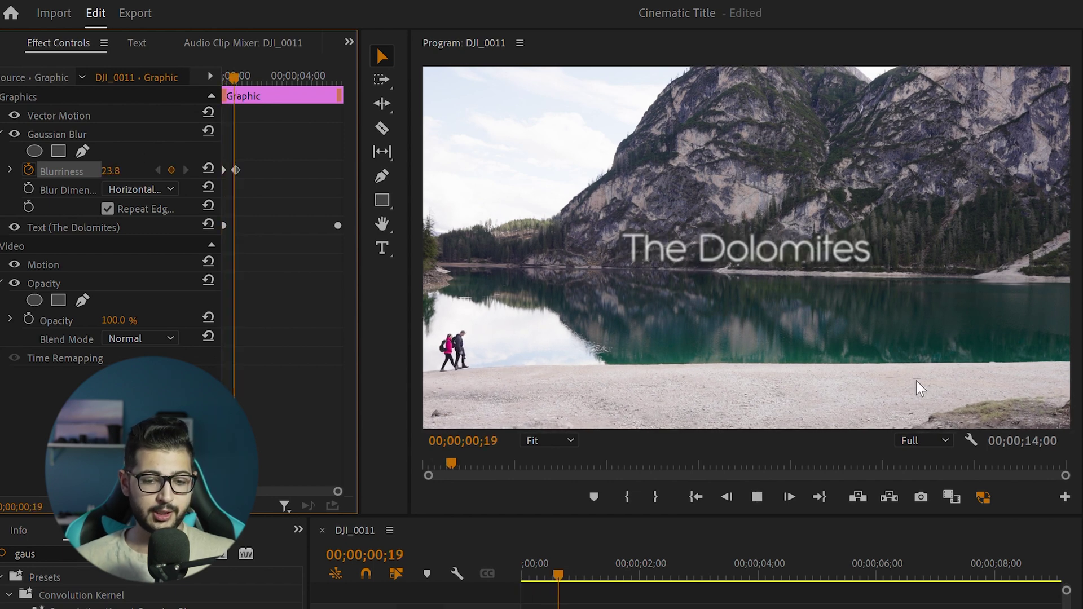
{"action": "key", "text": "space"}
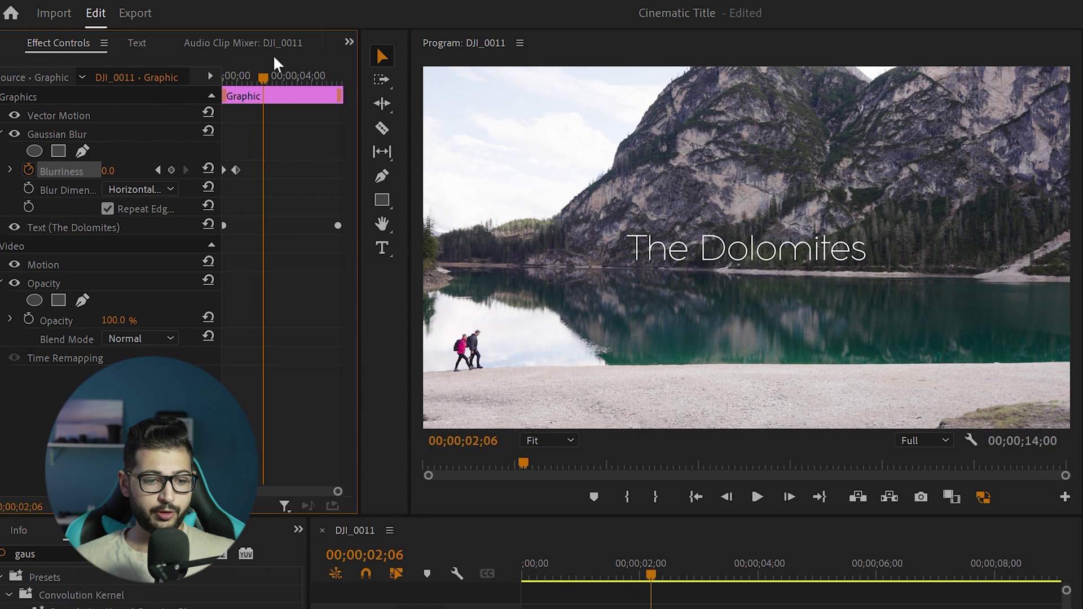
{"action": "key", "text": "Home"}
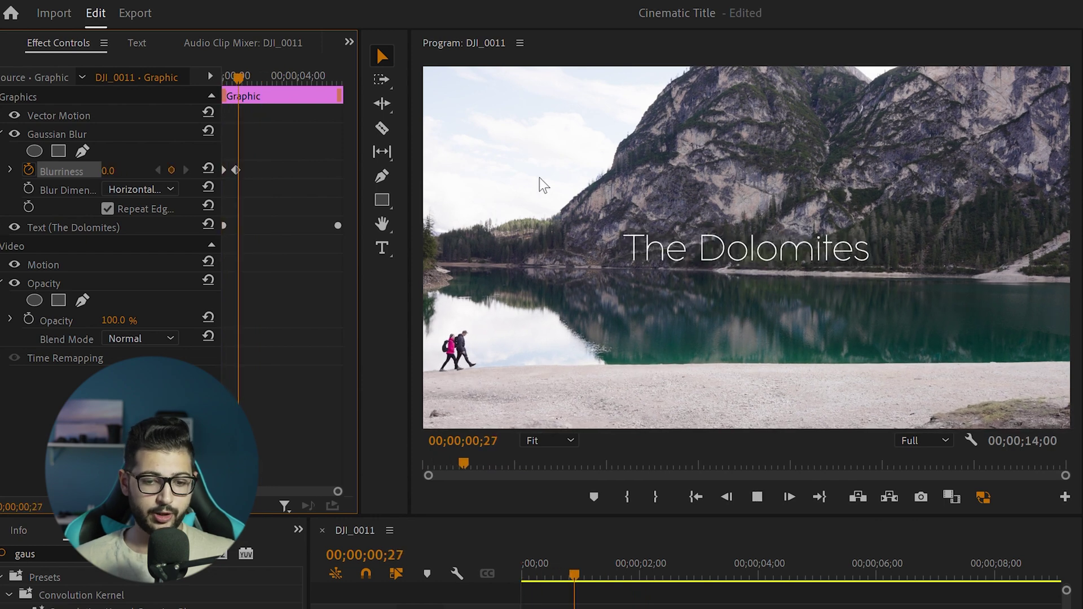
{"action": "left_click", "coordinate": [281, 75]}
{"action": "key", "text": "Home"}
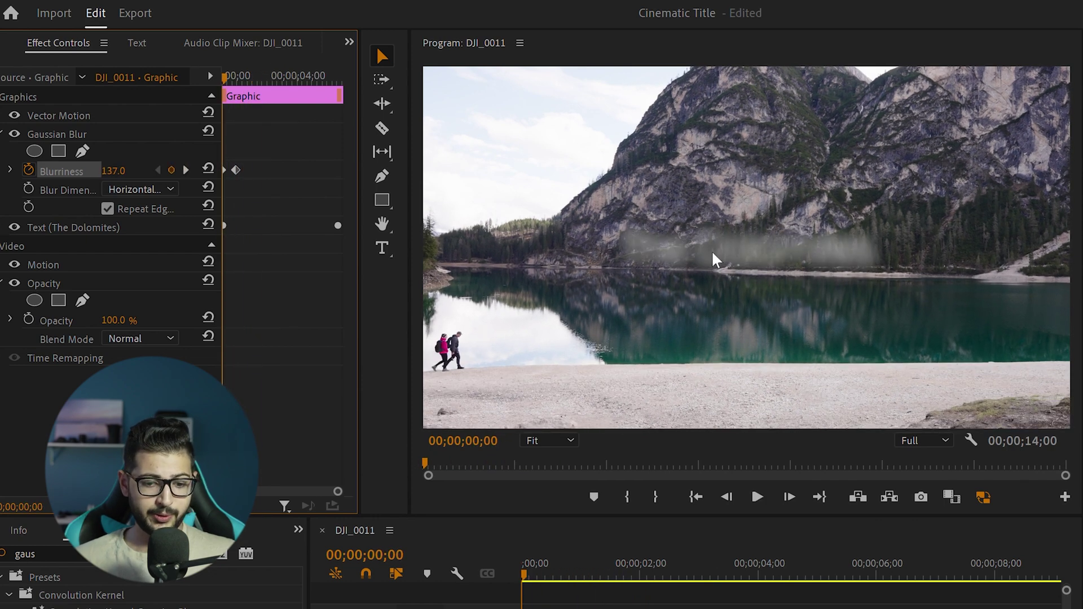
{"action": "left_click", "coordinate": [792, 274]}
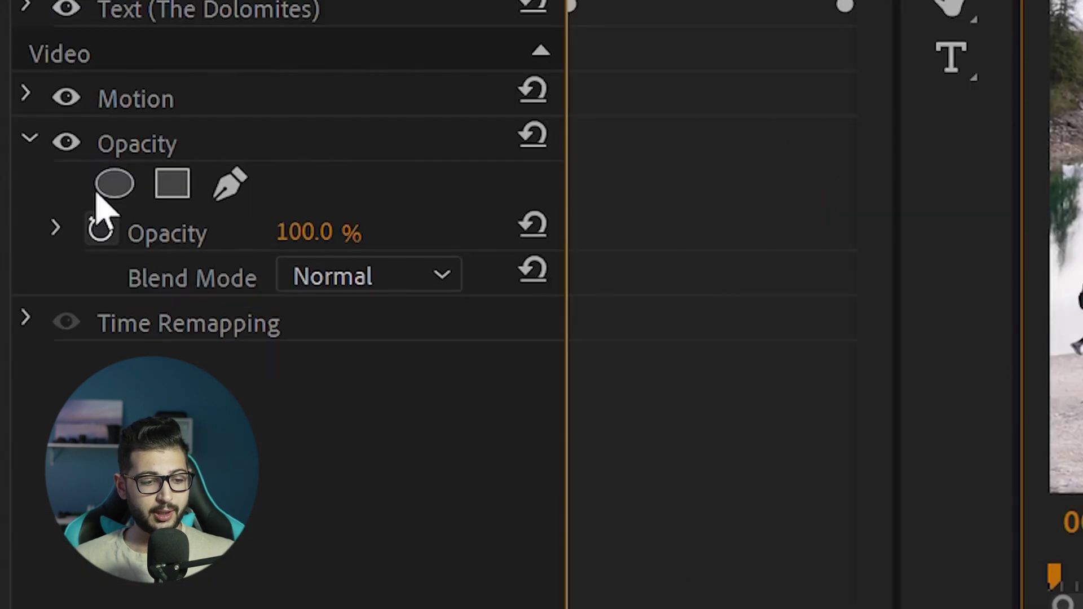
Step: Keyframe the title's Opacity from 0% to 100% and preview the fade-in
{"action": "left_click", "coordinate": [28, 319]}
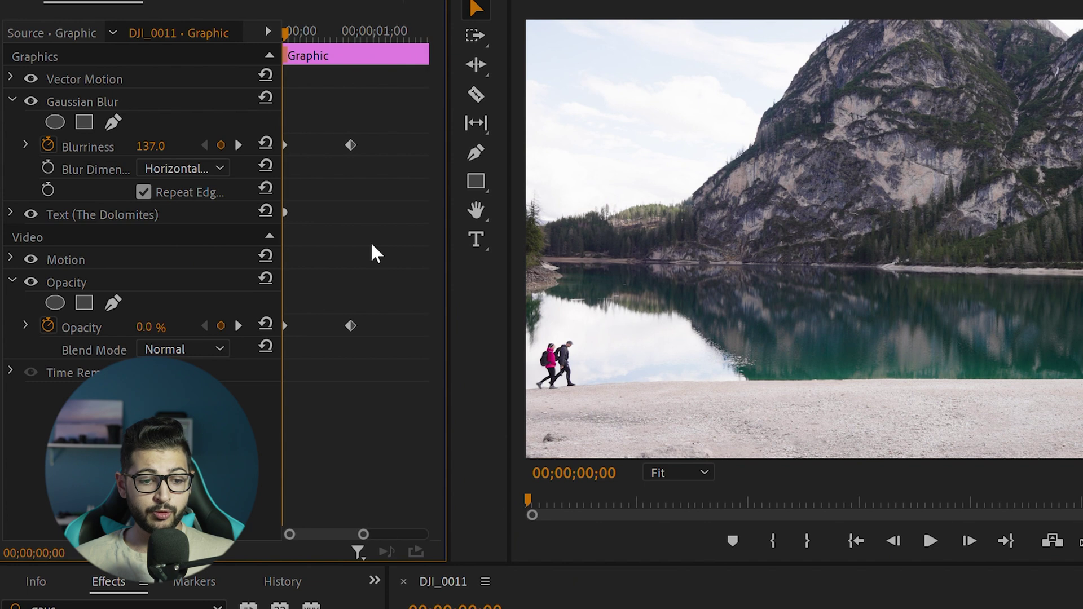
{"action": "left_click_drag", "start_coordinate": [408, 134], "coordinate": [283, 159]}
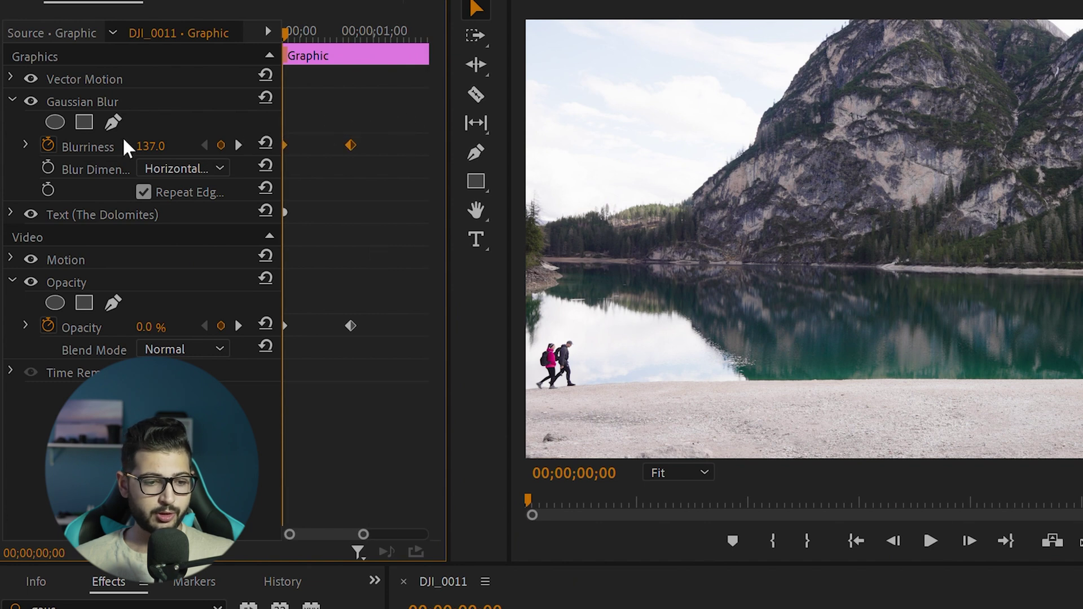
{"action": "left_click", "coordinate": [93, 325]}
{"action": "left_click", "coordinate": [395, 319]}
{"action": "key", "text": "space"}
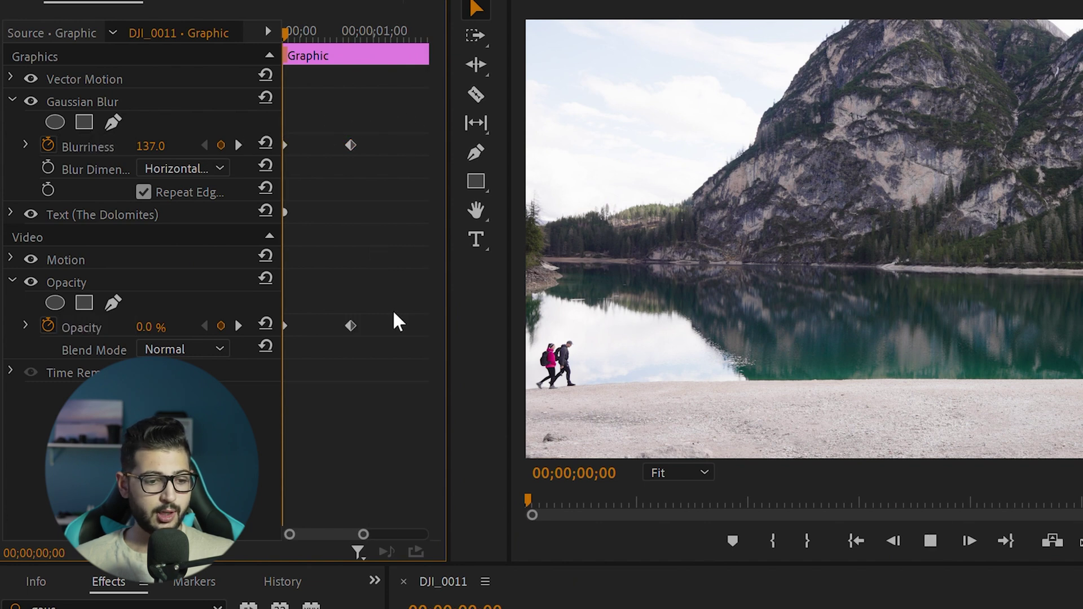
{"action": "key", "text": "space"}
{"action": "key", "text": "space"}
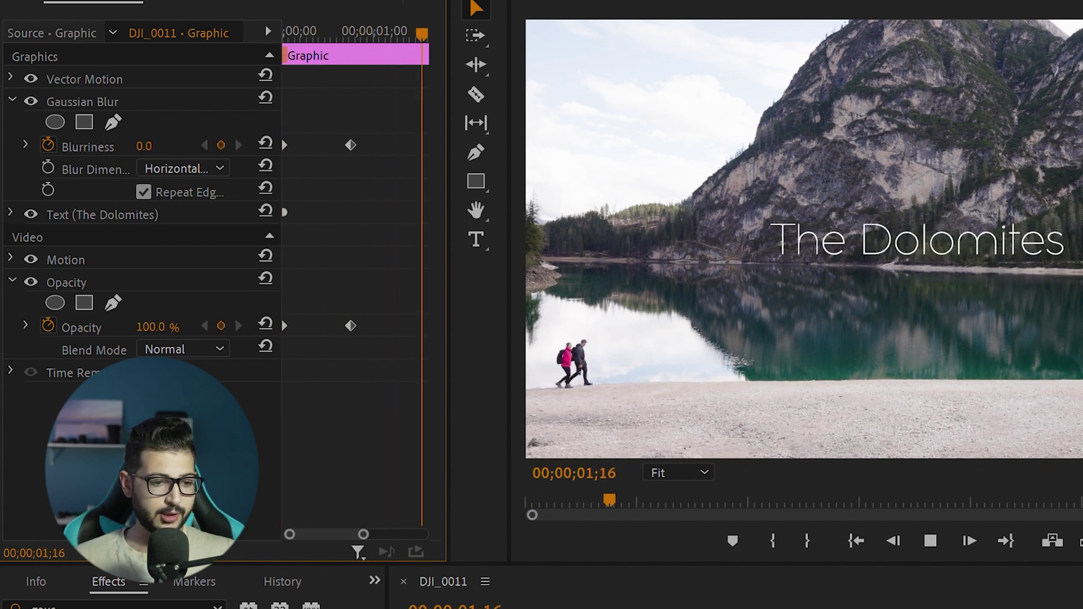
{"action": "key", "text": "space"}
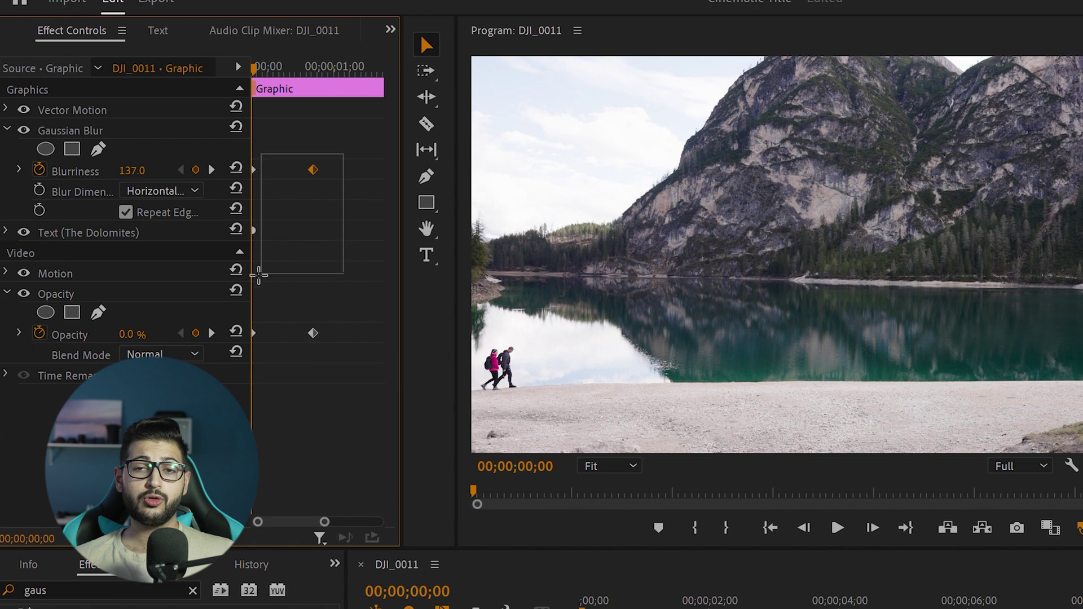
Step: Marquee-select the second Blurriness and Opacity keyframes in Effect Controls
{"action": "left_click_drag", "start_coordinate": [259, 275], "coordinate": [255, 406]}
{"action": "left_click", "coordinate": [324, 194]}
{"action": "key", "text": "minus"}
{"action": "left_click_drag", "start_coordinate": [323, 169], "coordinate": [277, 355]}
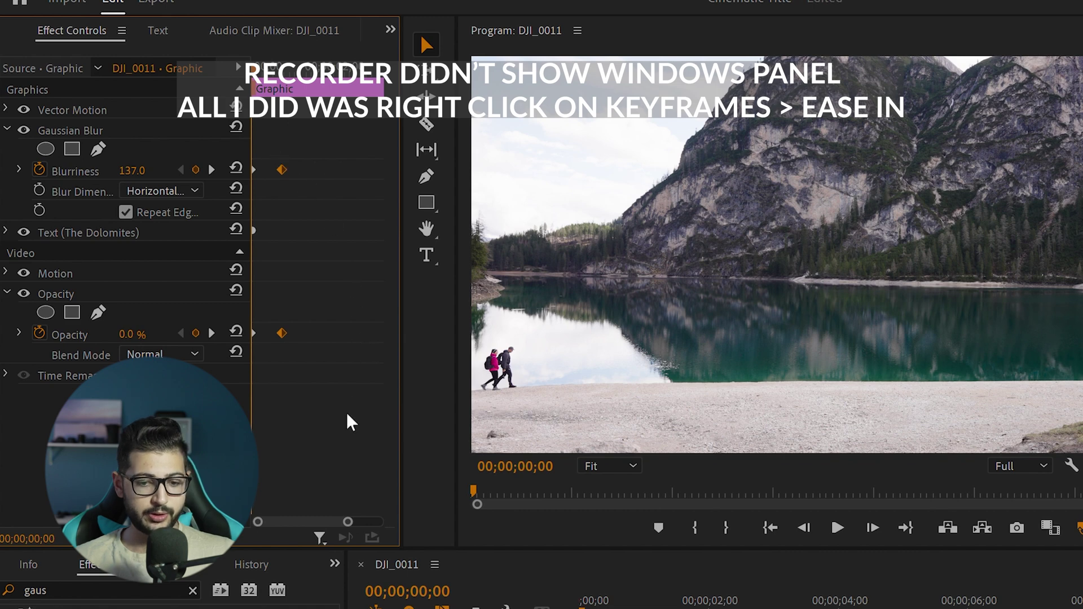
Step: Apply Ease In to the selected keyframes, then add Gaussian Blur to clip A7S36675
{"action": "left_click", "coordinate": [345, 435]}
{"action": "key", "text": "space"}
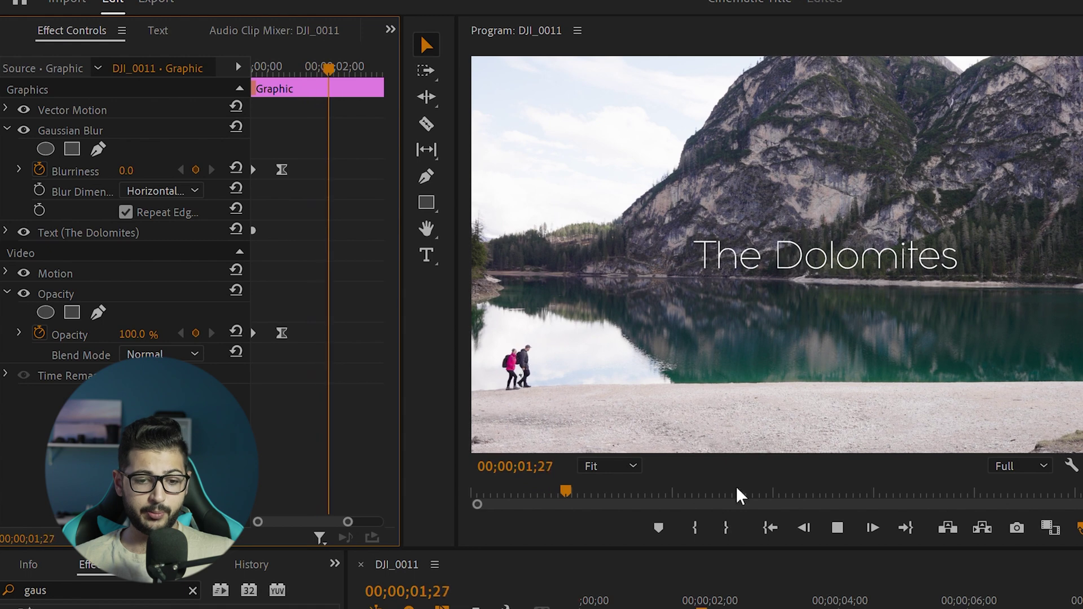
{"action": "key", "text": "space"}
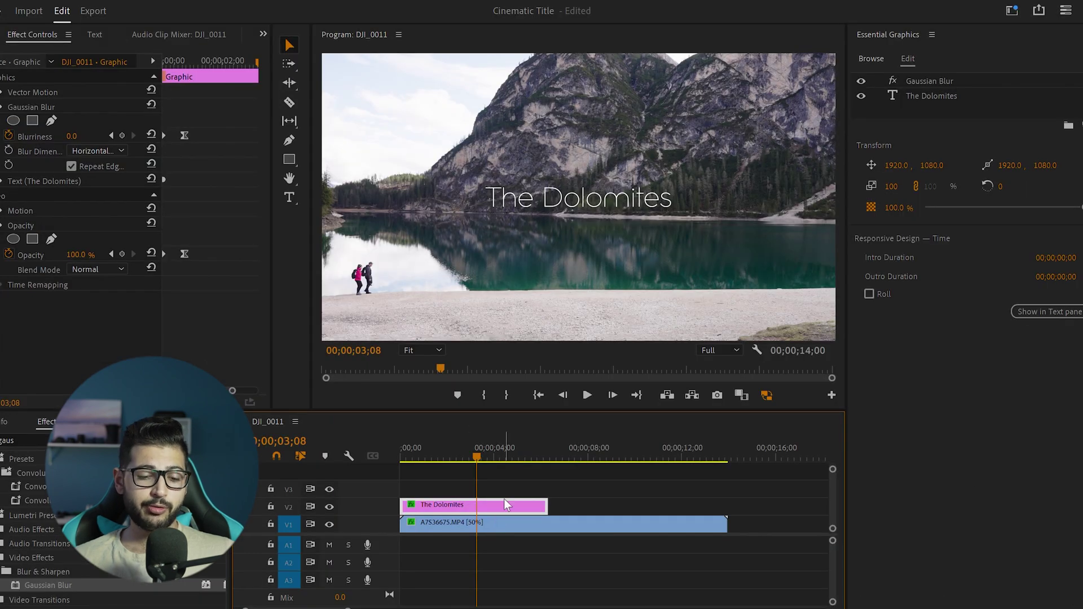
{"action": "key", "text": "Home"}
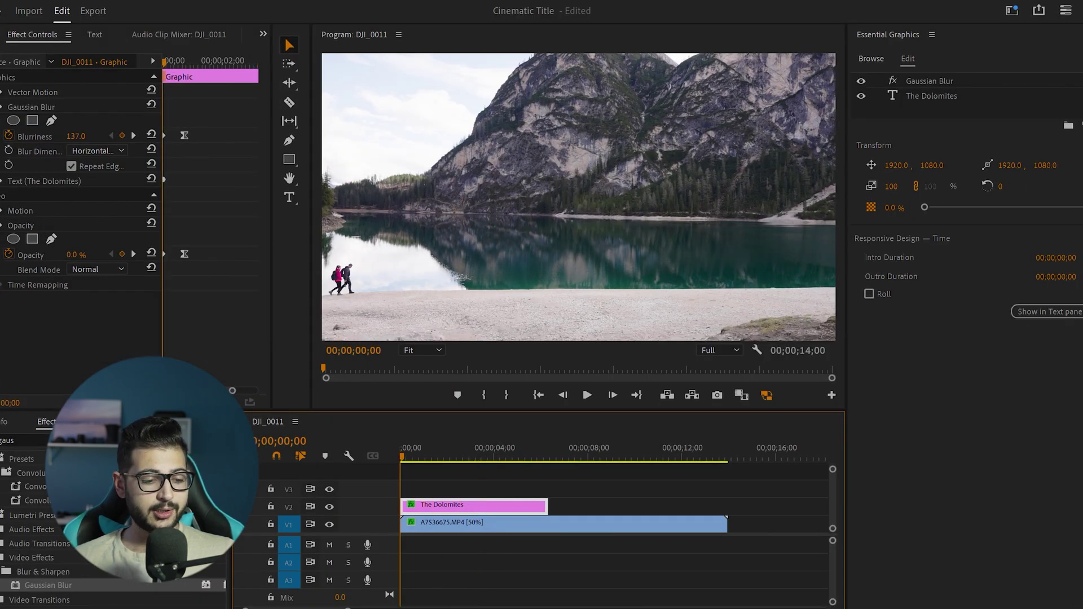
{"action": "left_click_drag", "start_coordinate": [37, 579], "coordinate": [509, 522]}
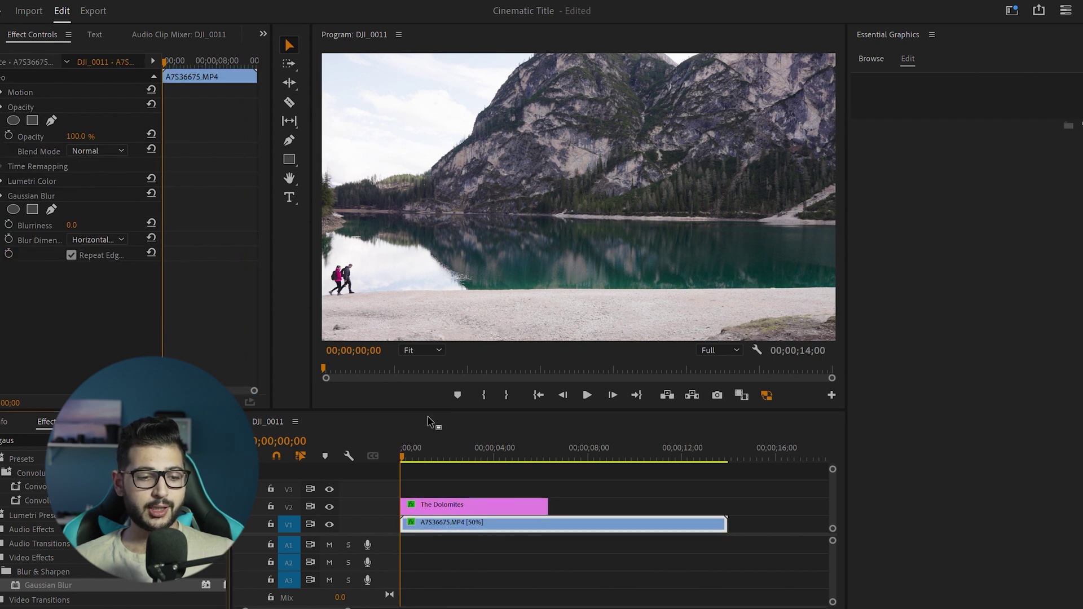
Step: Keyframe the background Blurriness at 45 at the start and 0 at 00;00;00;14
{"action": "left_click", "coordinate": [72, 224]}
{"action": "type", "text": "45"}
{"action": "key", "text": "Return"}
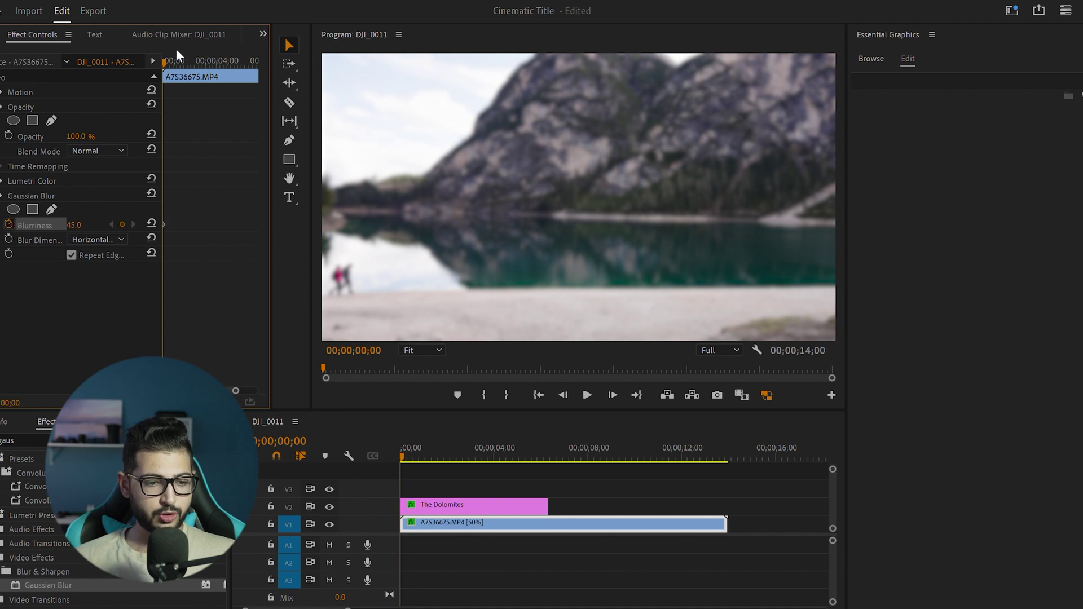
{"action": "left_click_drag", "start_coordinate": [165, 48], "coordinate": [170, 46]}
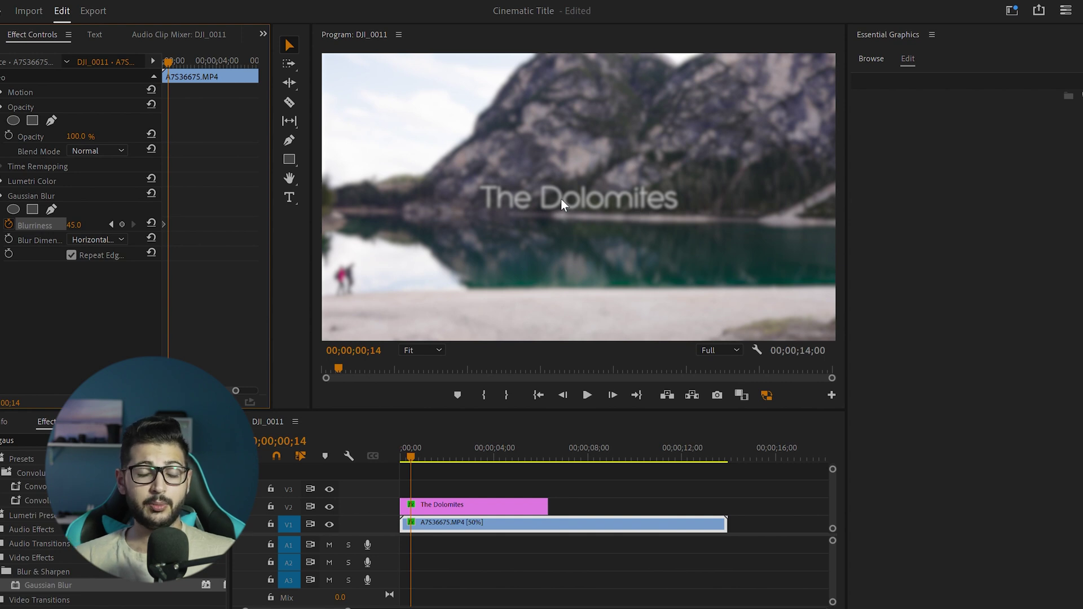
{"action": "left_click", "coordinate": [75, 220]}
{"action": "key", "text": "Return"}
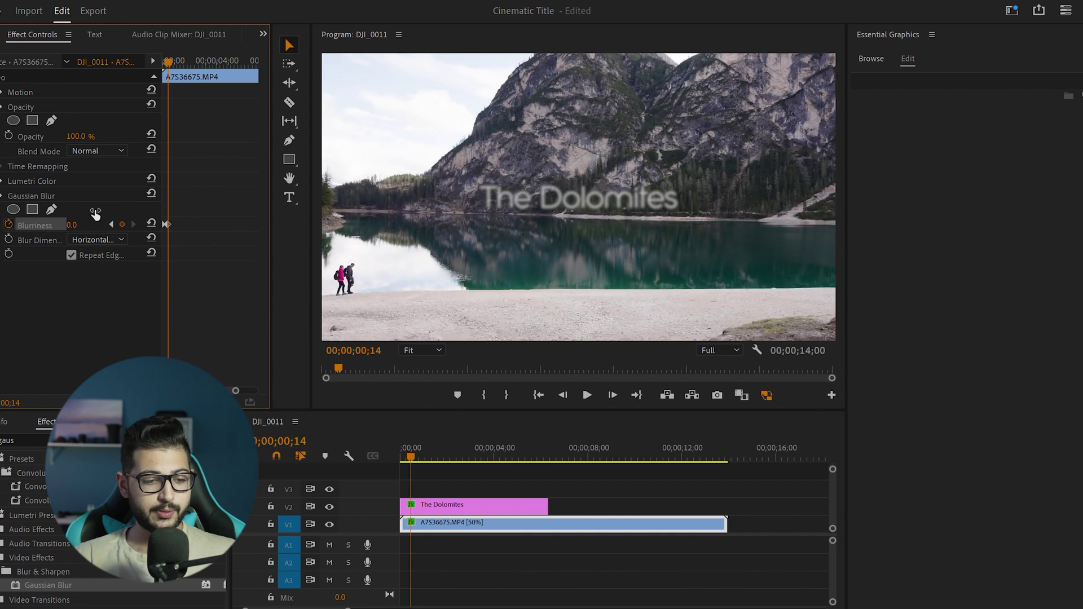
Step: Preview the background blur with the title fade, stepping frame by frame
{"action": "left_click_drag", "start_coordinate": [169, 63], "coordinate": [164, 63]}
{"action": "key", "text": "space"}
{"action": "left_click_drag", "start_coordinate": [435, 458], "coordinate": [358, 456]}
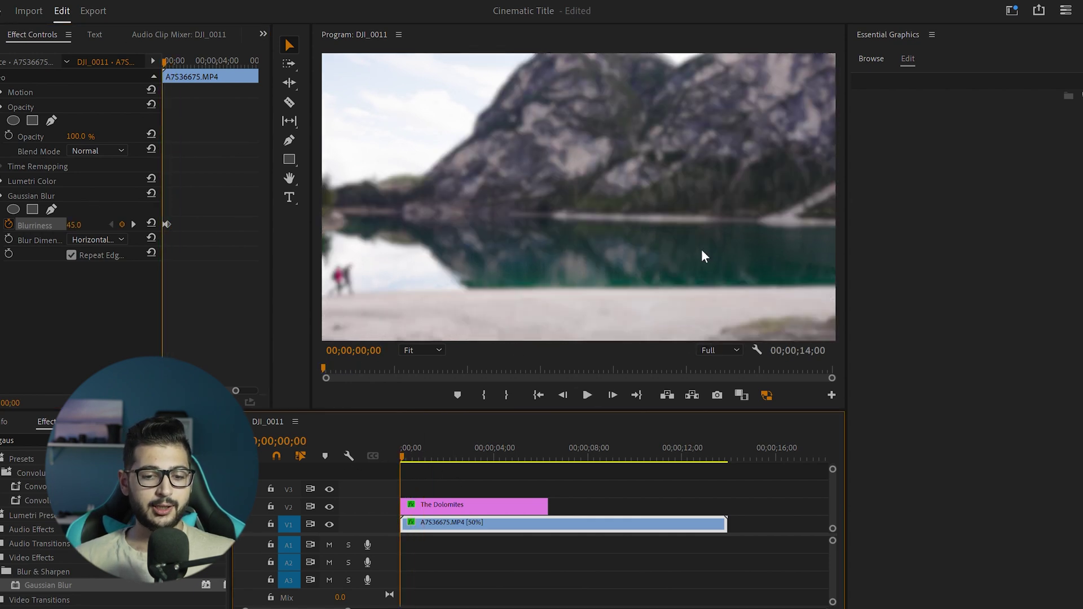
{"action": "key", "text": "space"}
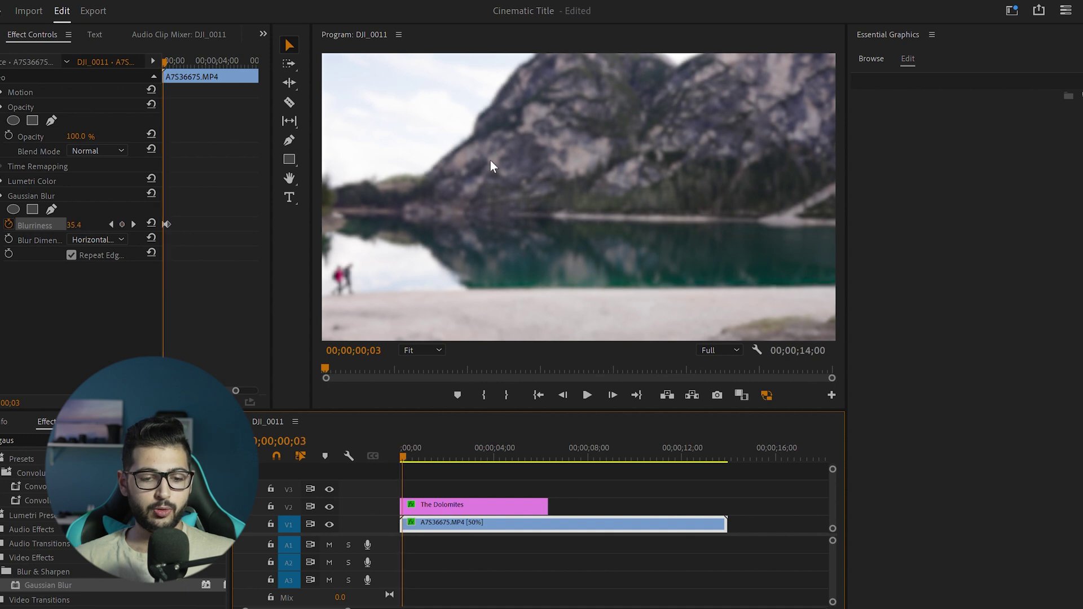
{"action": "left_click", "coordinate": [489, 160]}
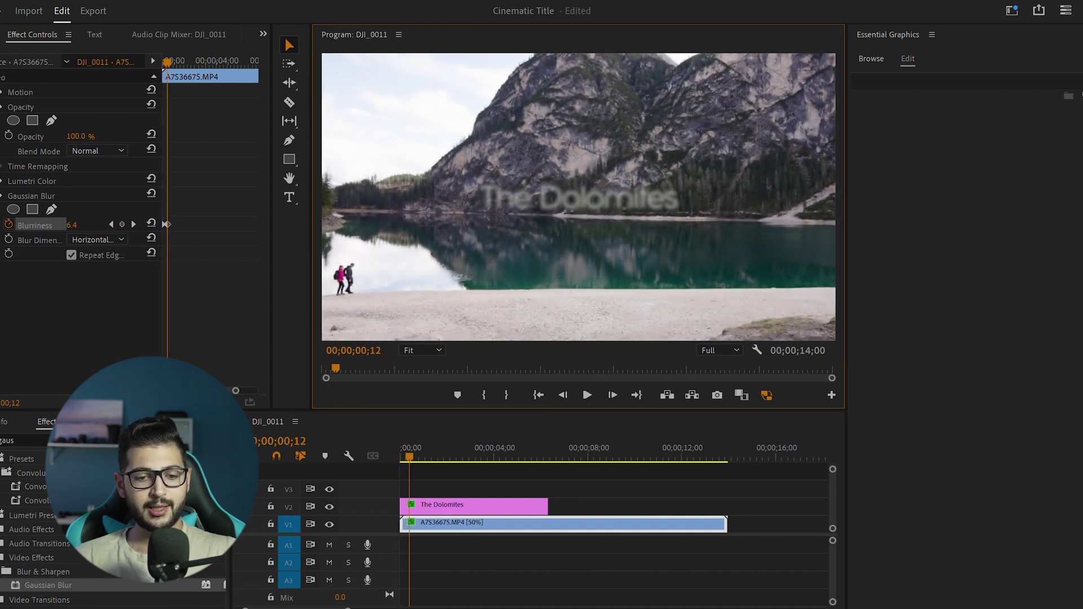
{"action": "key", "text": "Left"}
{"action": "key", "text": "Left"}
{"action": "key", "text": "Left"}
{"action": "key", "text": "Left"}
{"action": "key", "text": "Left"}
{"action": "key", "text": "Left"}
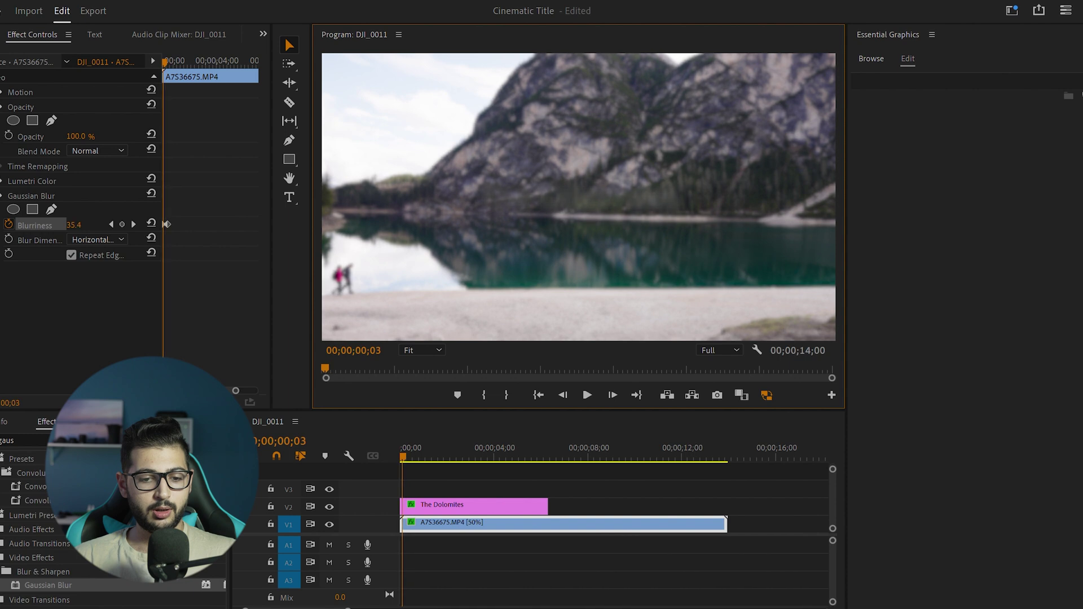
{"action": "key", "text": "Right"}
{"action": "key", "text": "Right"}
{"action": "key", "text": "Right"}
{"action": "key", "text": "Right"}
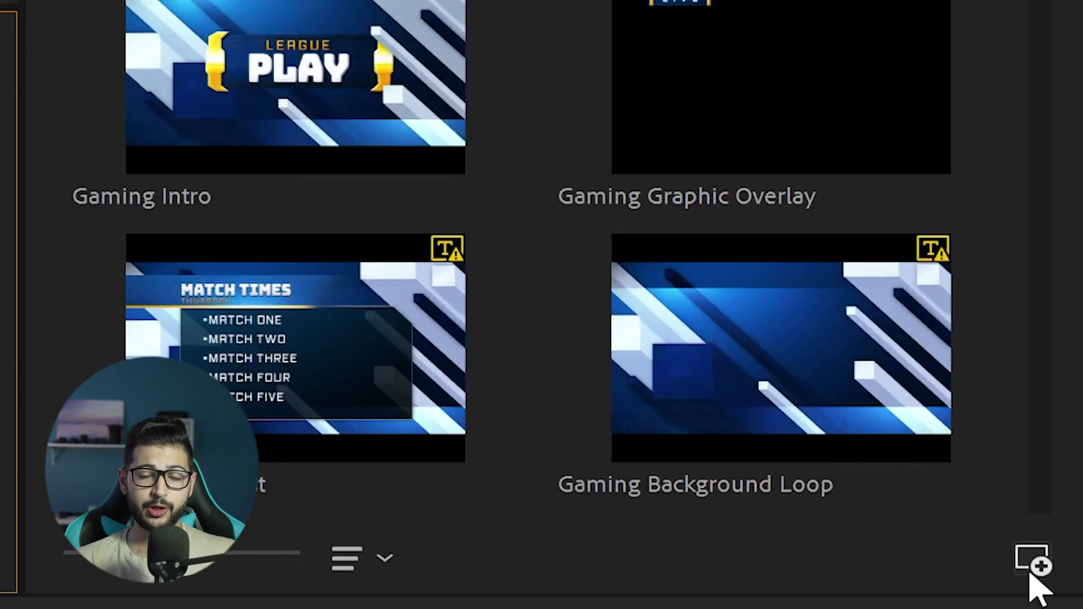
Step: Install Cinematic Title.mogrt and place it on the timeline
{"action": "left_click", "coordinate": [1031, 567]}
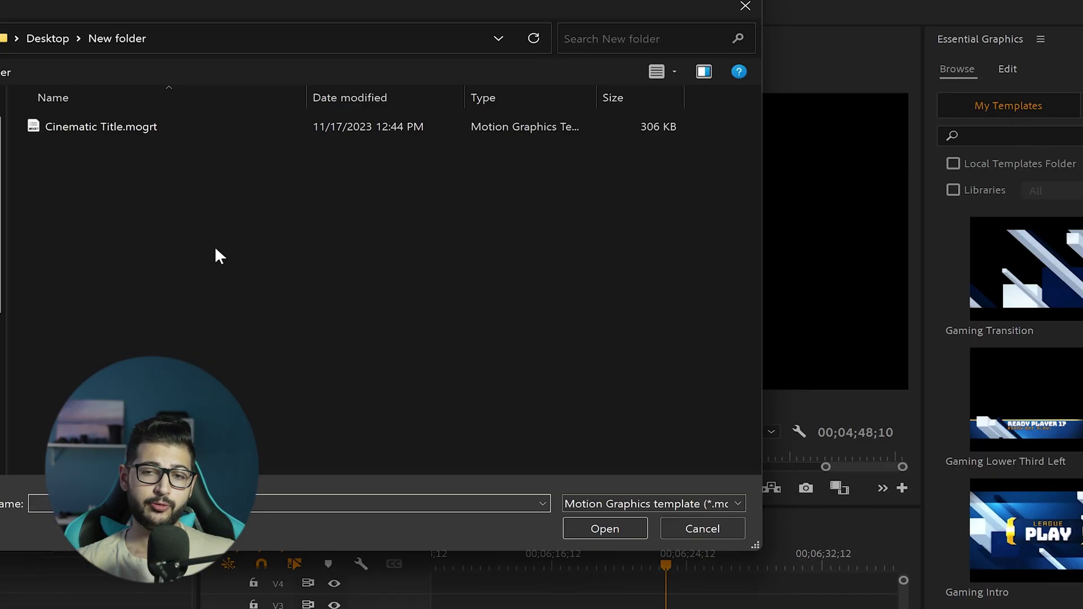
{"action": "left_click", "coordinate": [604, 529]}
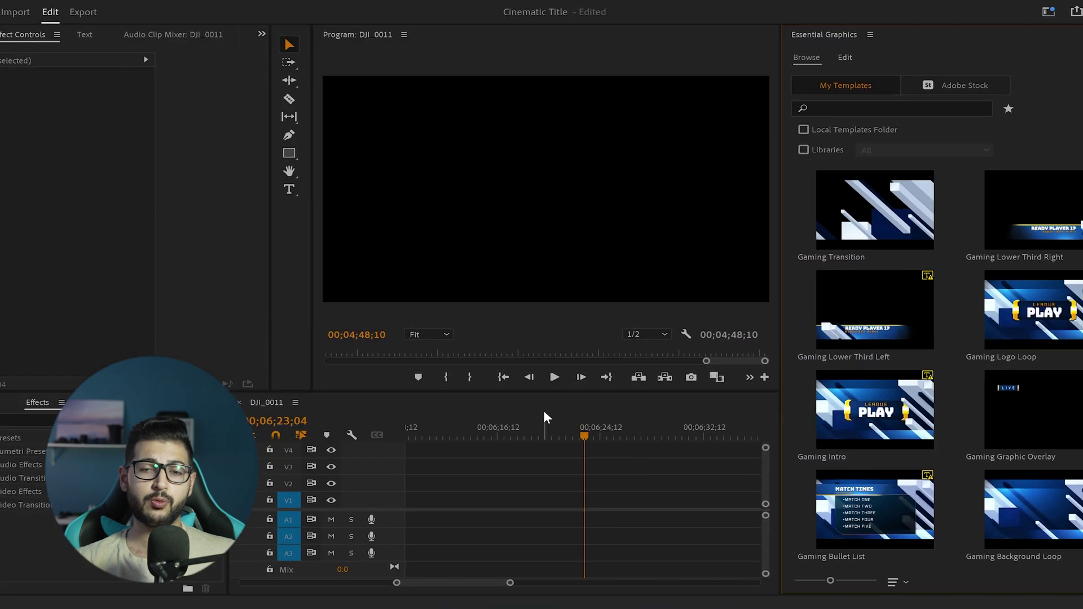
{"action": "left_click_drag", "start_coordinate": [878, 265], "coordinate": [569, 527]}
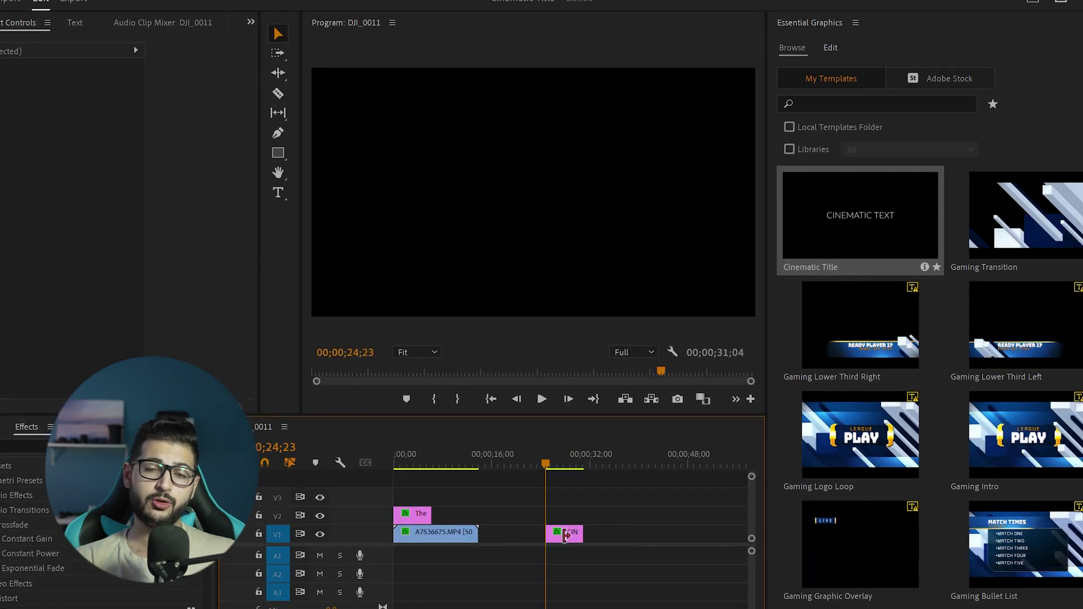
Step: Preview the CINEMATIC TEXT clip and start editing its text
{"action": "left_click", "coordinate": [619, 528]}
{"action": "key", "text": "space"}
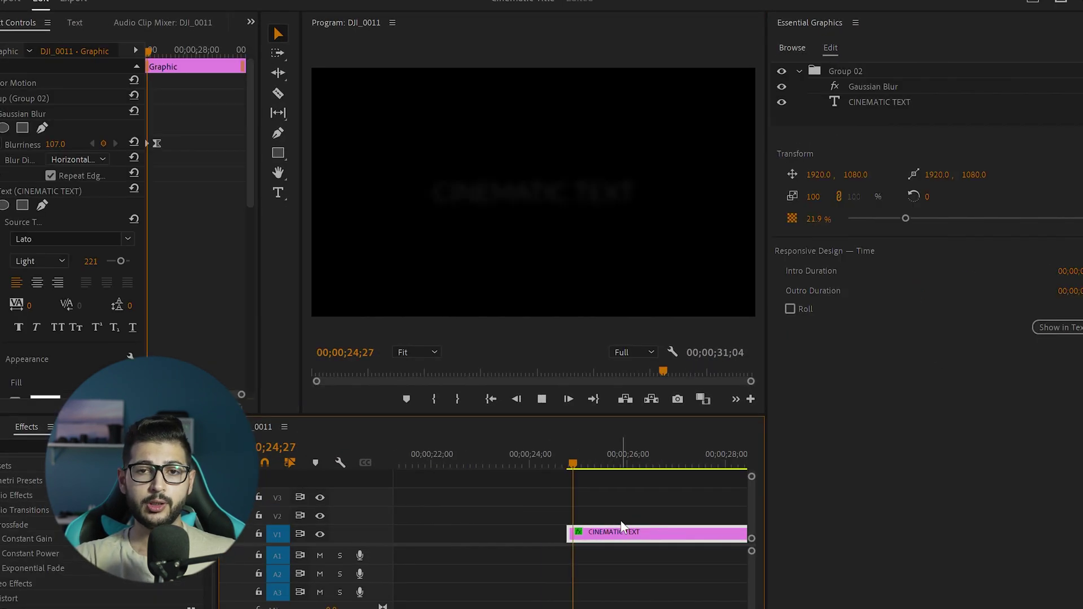
{"action": "key", "text": "minus"}
{"action": "double_click", "coordinate": [547, 207]}
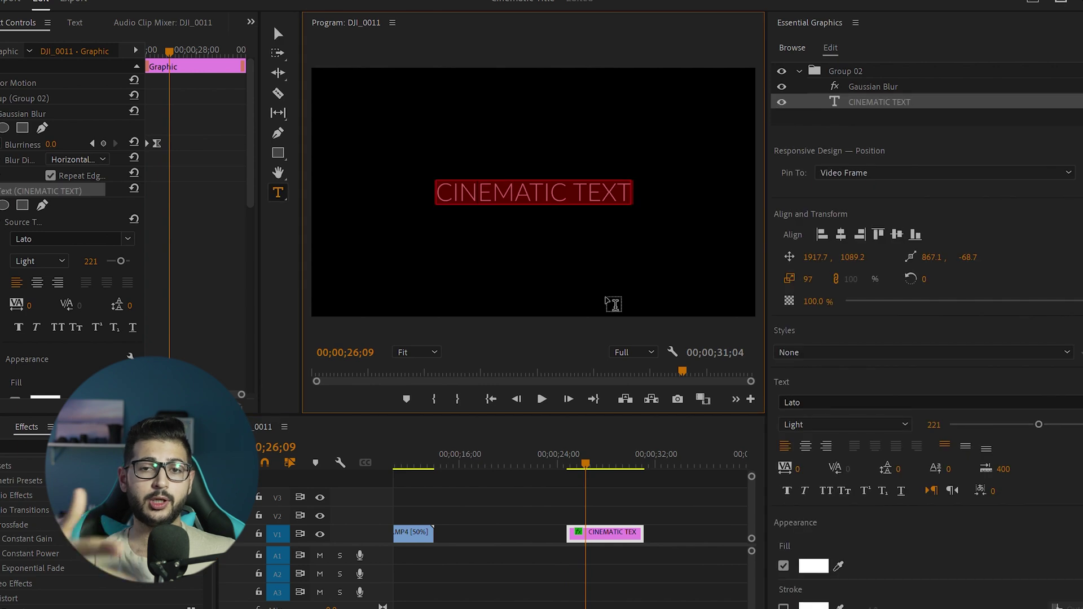